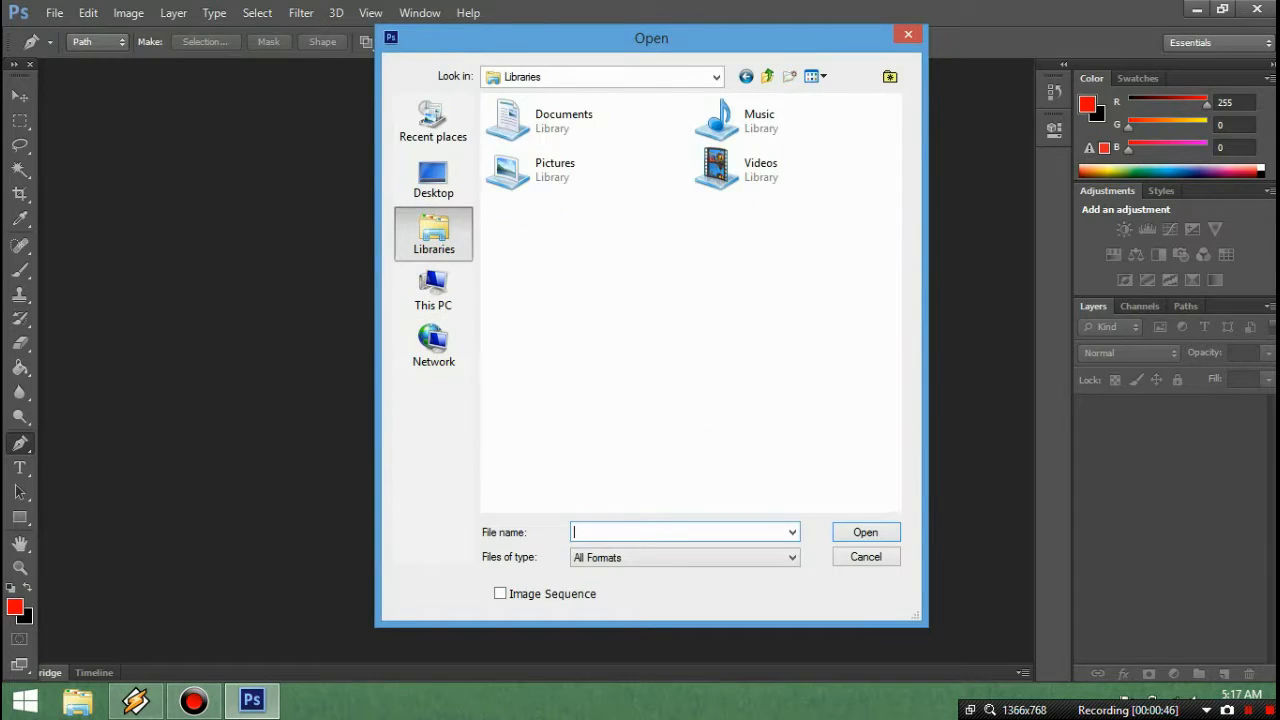
Open the "sule" photo from the Pictures library
{"action": "double_click", "coordinate": [620, 165]}
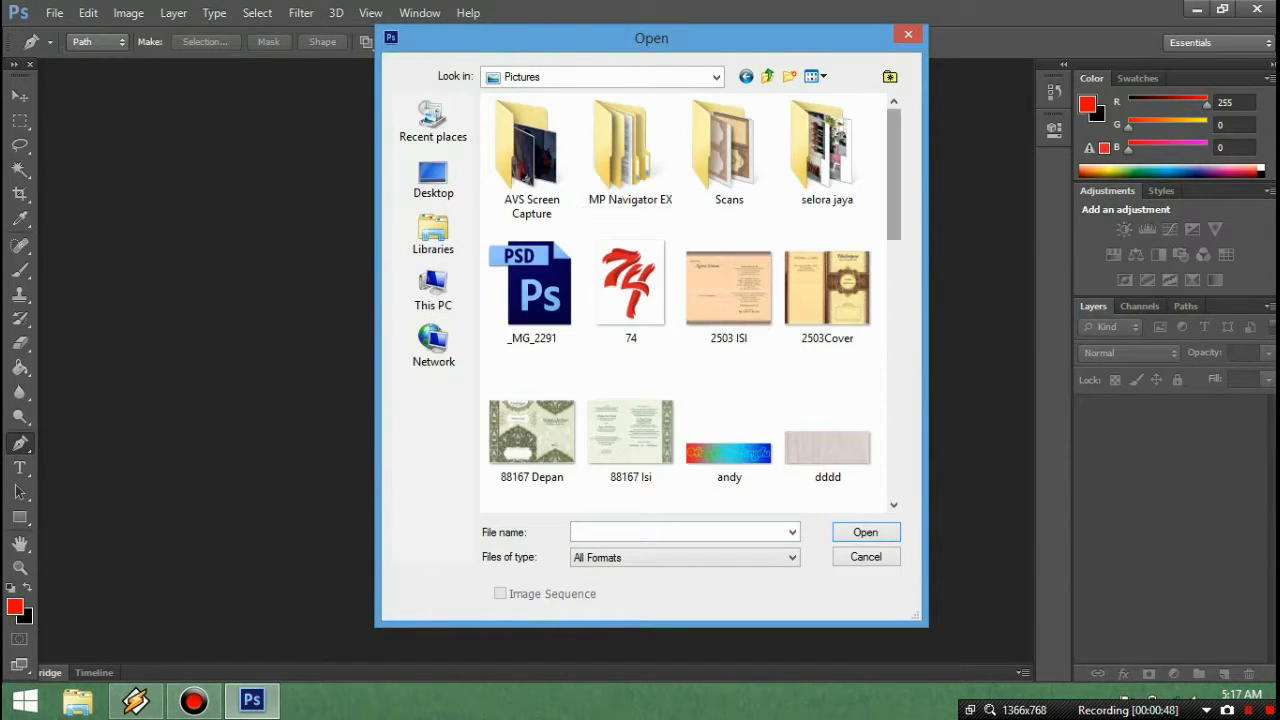
{"action": "scroll", "coordinate": [685, 300], "scroll_direction": "down", "scroll_amount": 5}
{"action": "scroll", "coordinate": [690, 300], "scroll_direction": "down", "scroll_amount": 3}
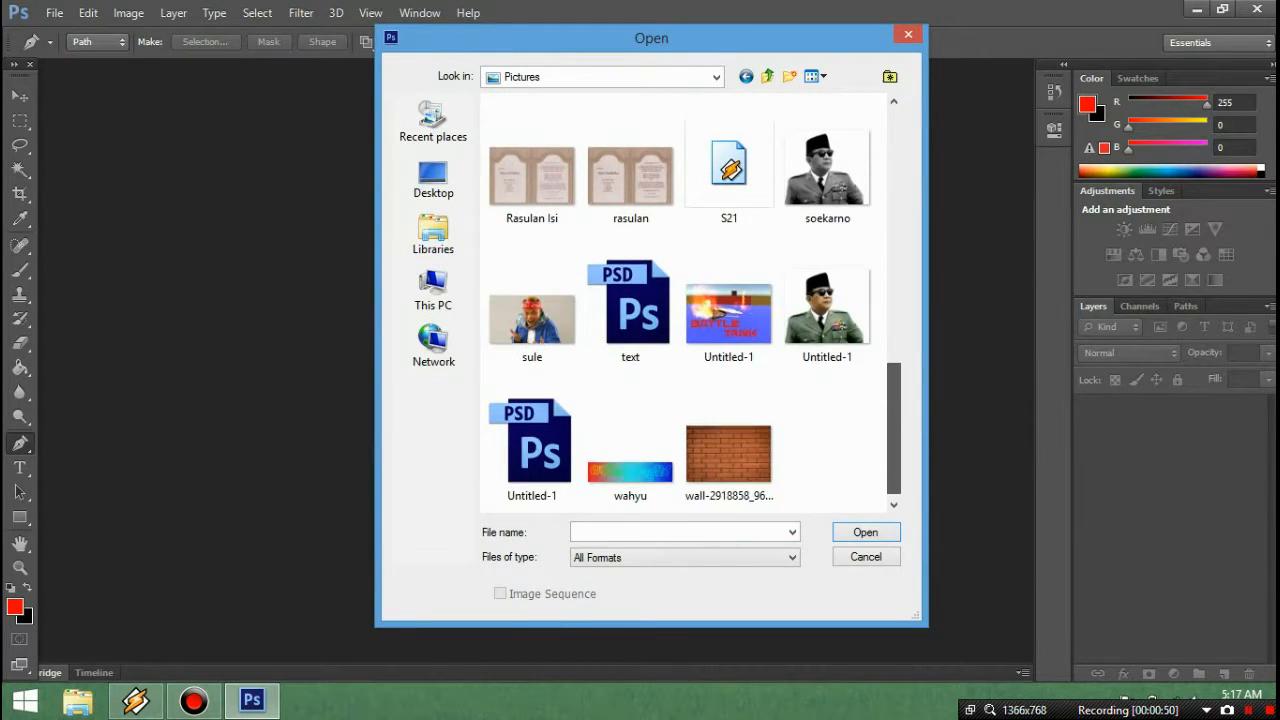
{"action": "left_click", "coordinate": [531, 305]}
{"action": "key", "text": "Return"}
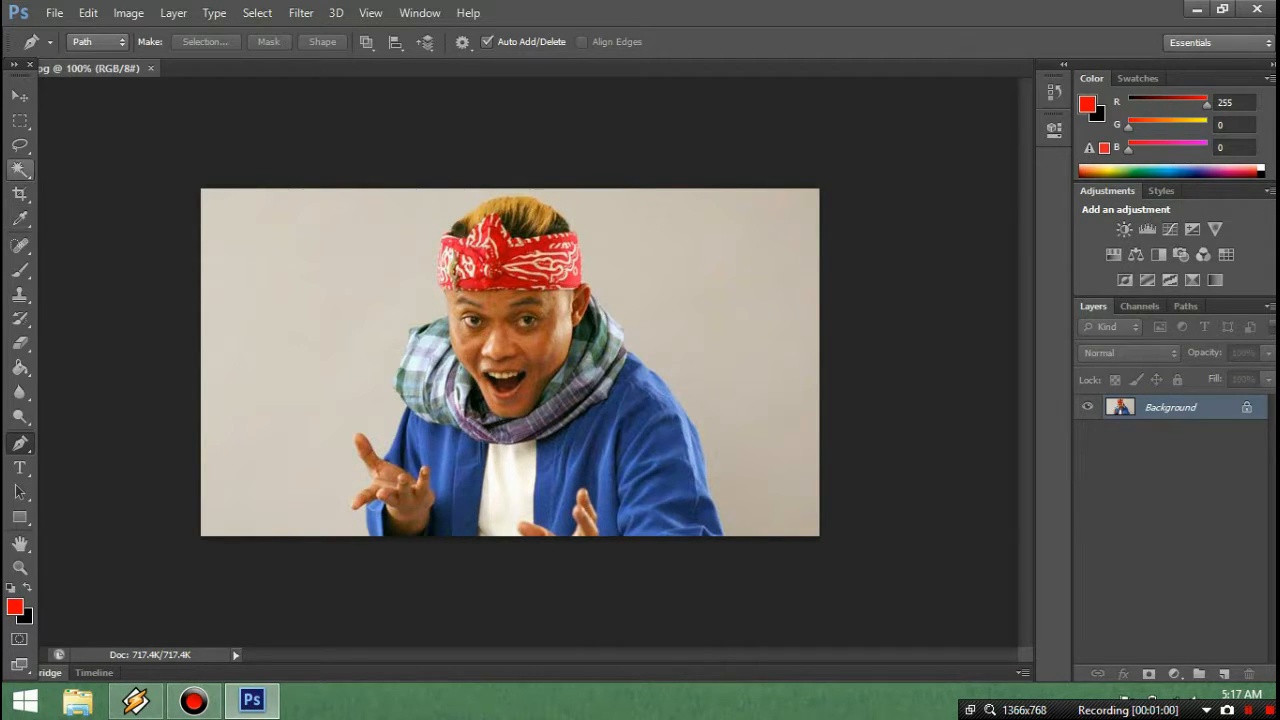
Select the grey backdrop on both sides of the man using Quick Selection in add mode with a 41 px brush
{"action": "left_click", "coordinate": [20, 169]}
{"action": "left_click", "coordinate": [118, 166]}
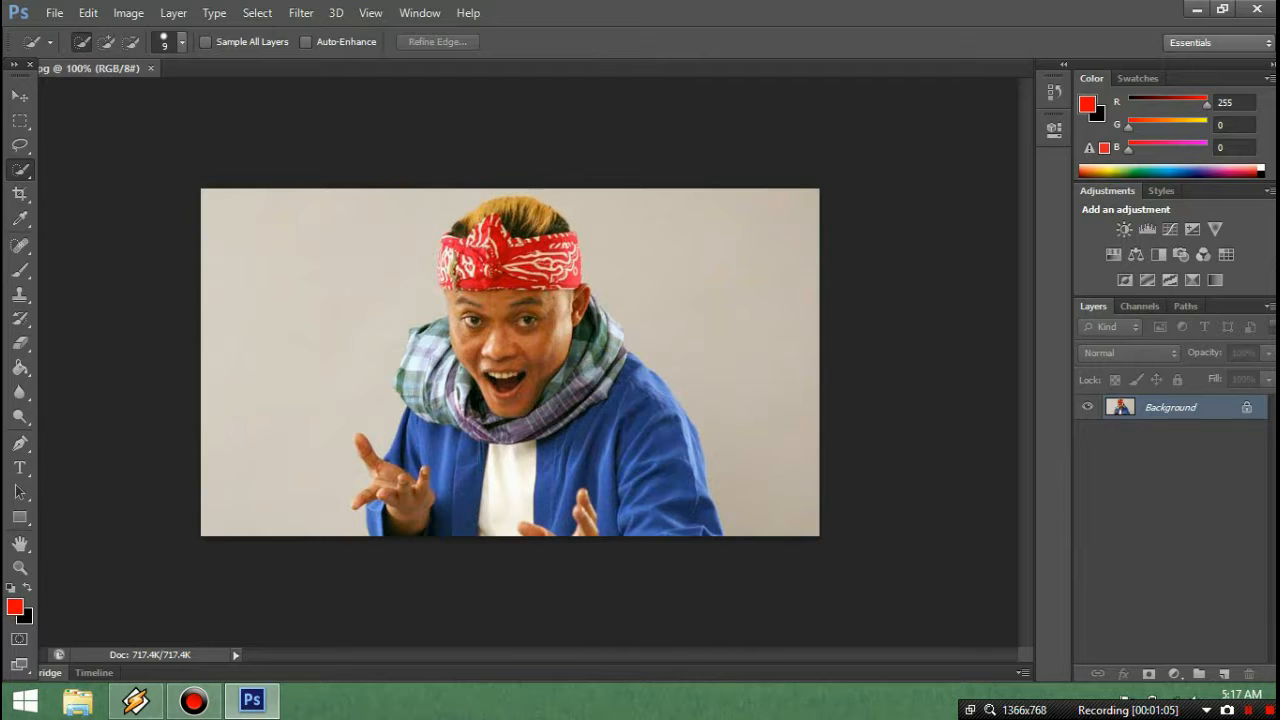
{"action": "left_click", "coordinate": [106, 41]}
{"action": "left_click", "coordinate": [182, 42]}
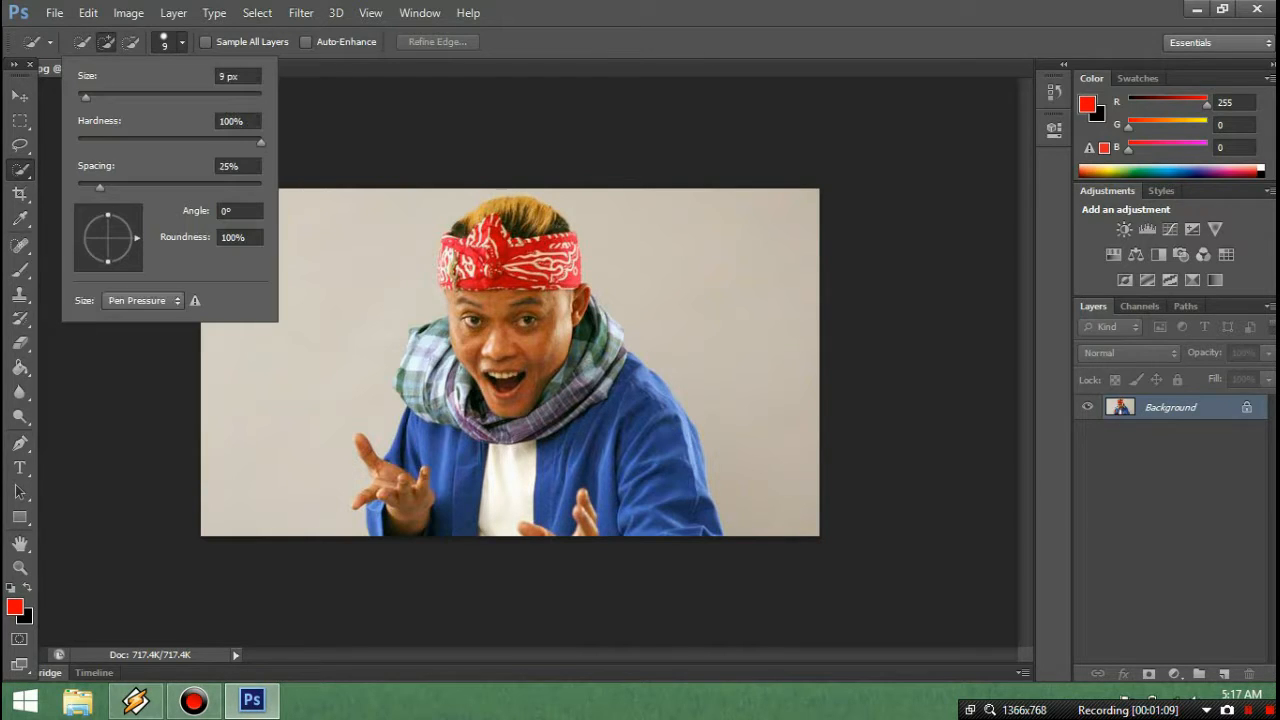
{"action": "left_click_drag", "start_coordinate": [86, 97], "coordinate": [115, 97]}
{"action": "left_click", "coordinate": [262, 381]}
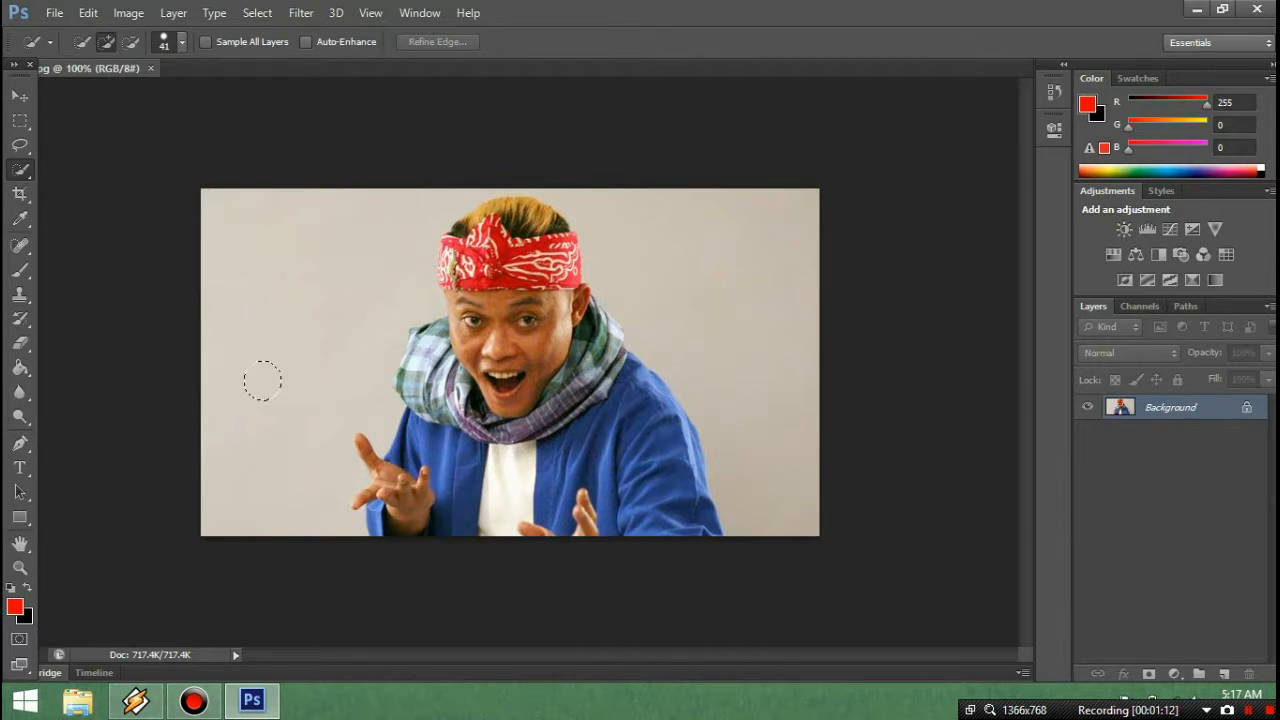
{"action": "mouse_move", "coordinate": [262, 381]}
{"action": "left_mouse_down"}
{"action": "mouse_move", "coordinate": [253, 490]}
{"action": "mouse_move", "coordinate": [320, 260]}
{"action": "left_mouse_up"}
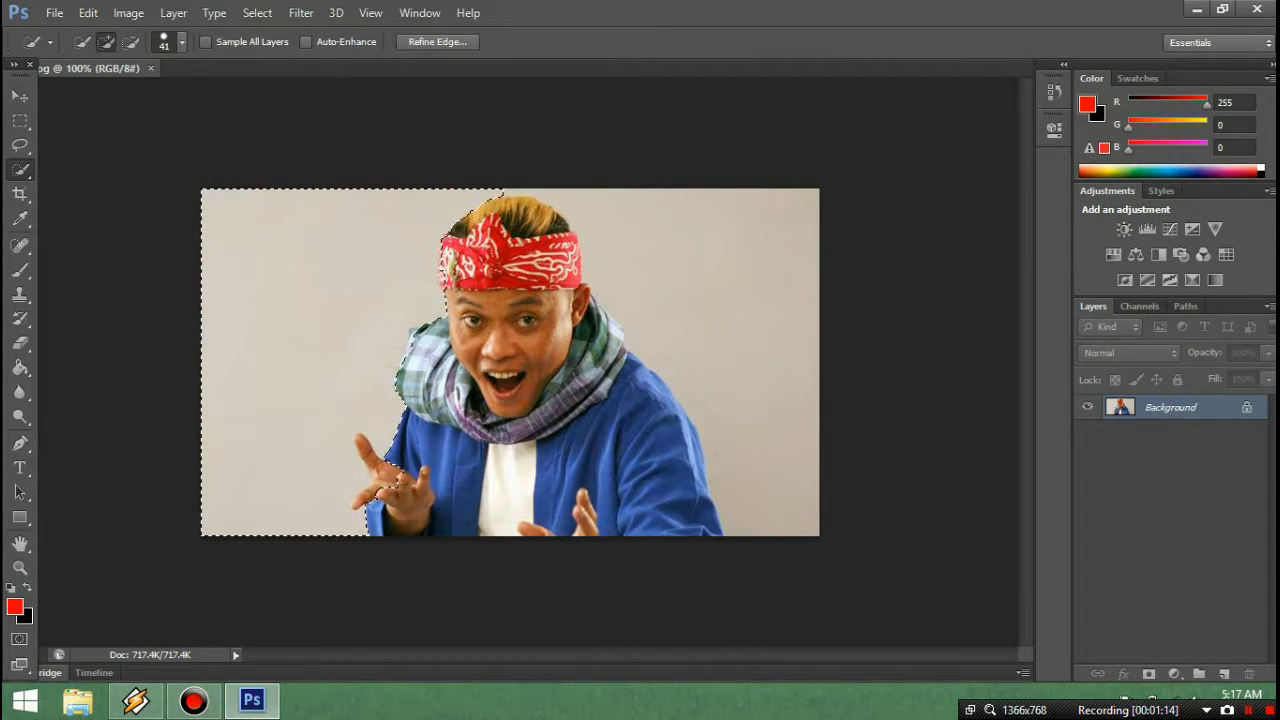
{"action": "left_click", "coordinate": [814, 522]}
{"action": "mouse_move", "coordinate": [814, 522]}
{"action": "left_mouse_down"}
{"action": "mouse_move", "coordinate": [775, 462]}
{"action": "mouse_move", "coordinate": [780, 372]}
{"action": "mouse_move", "coordinate": [722, 258]}
{"action": "left_mouse_up"}
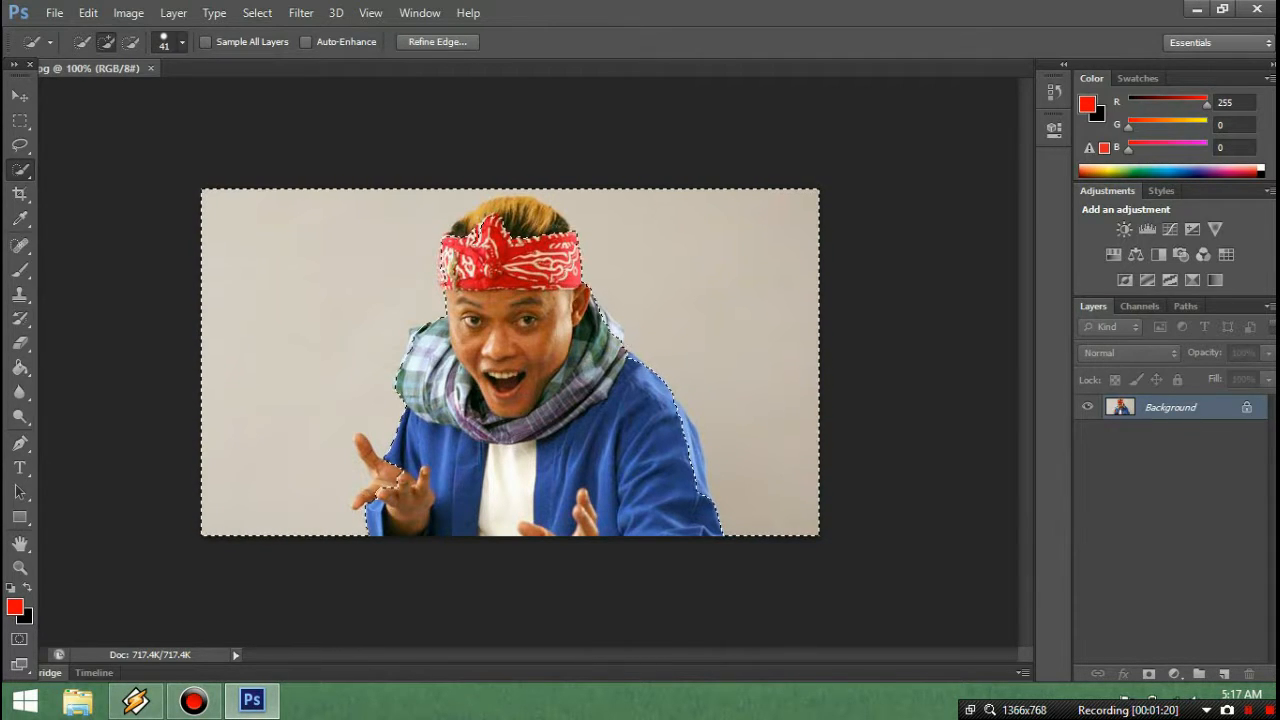
Subtract the fingers, hair, headband and sleeve edge from the backdrop selection with a 12 px Quick Selection brush
{"action": "left_click", "coordinate": [181, 42]}
{"action": "left_click_drag", "start_coordinate": [115, 97], "coordinate": [91, 97]}
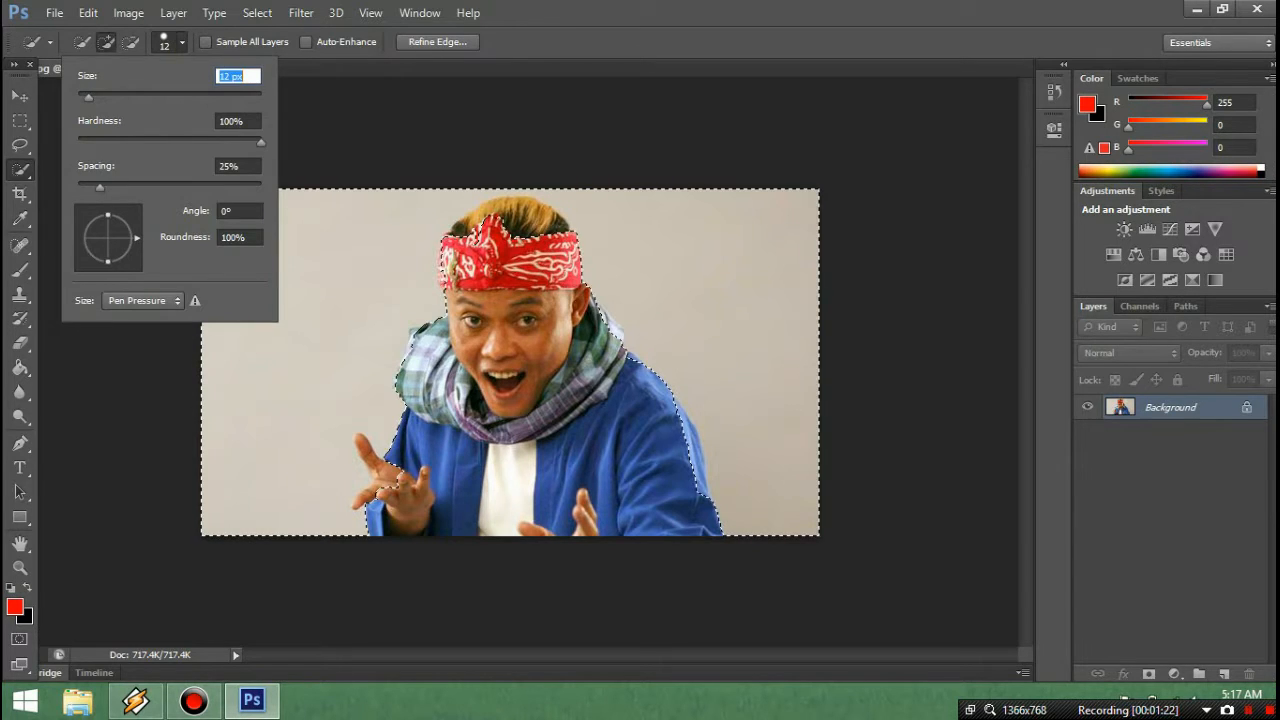
{"action": "left_click", "coordinate": [181, 42]}
{"action": "left_click", "coordinate": [131, 42]}
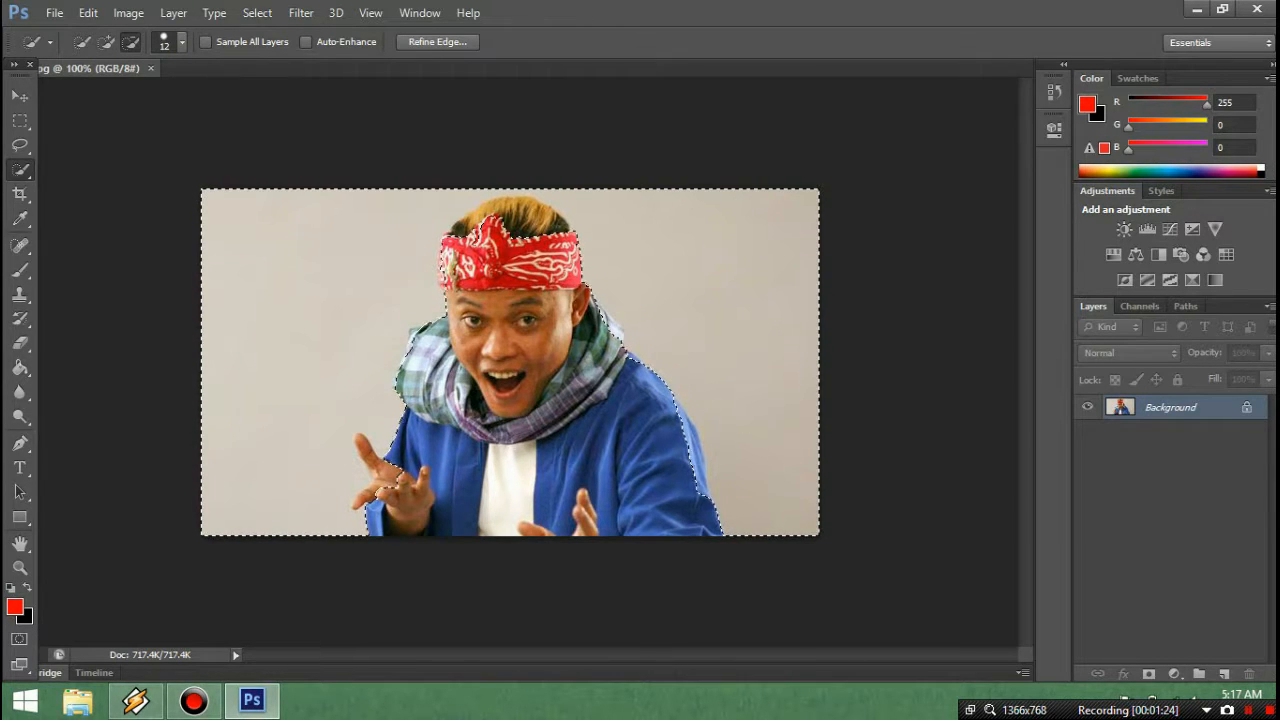
{"action": "left_click", "coordinate": [365, 449]}
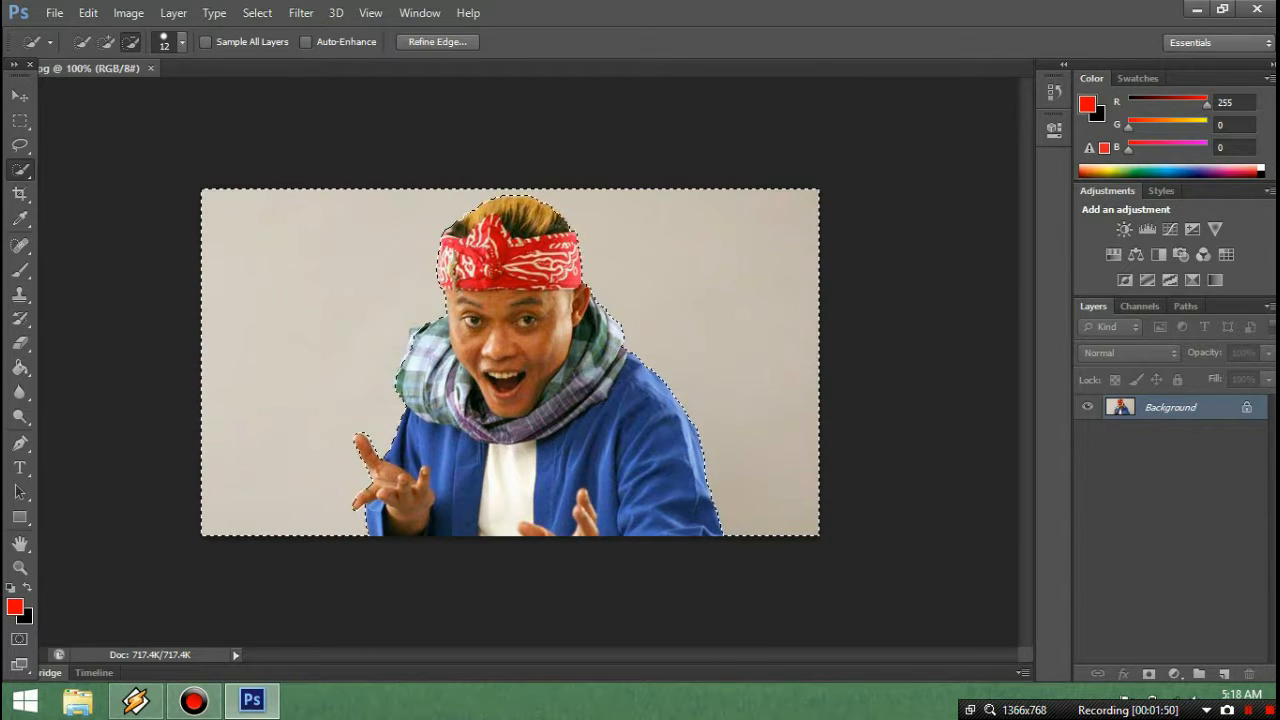
Set the foreground colour to blue 0436f0 and return to the Quick Selection tool
{"action": "left_click", "coordinate": [15, 607]}
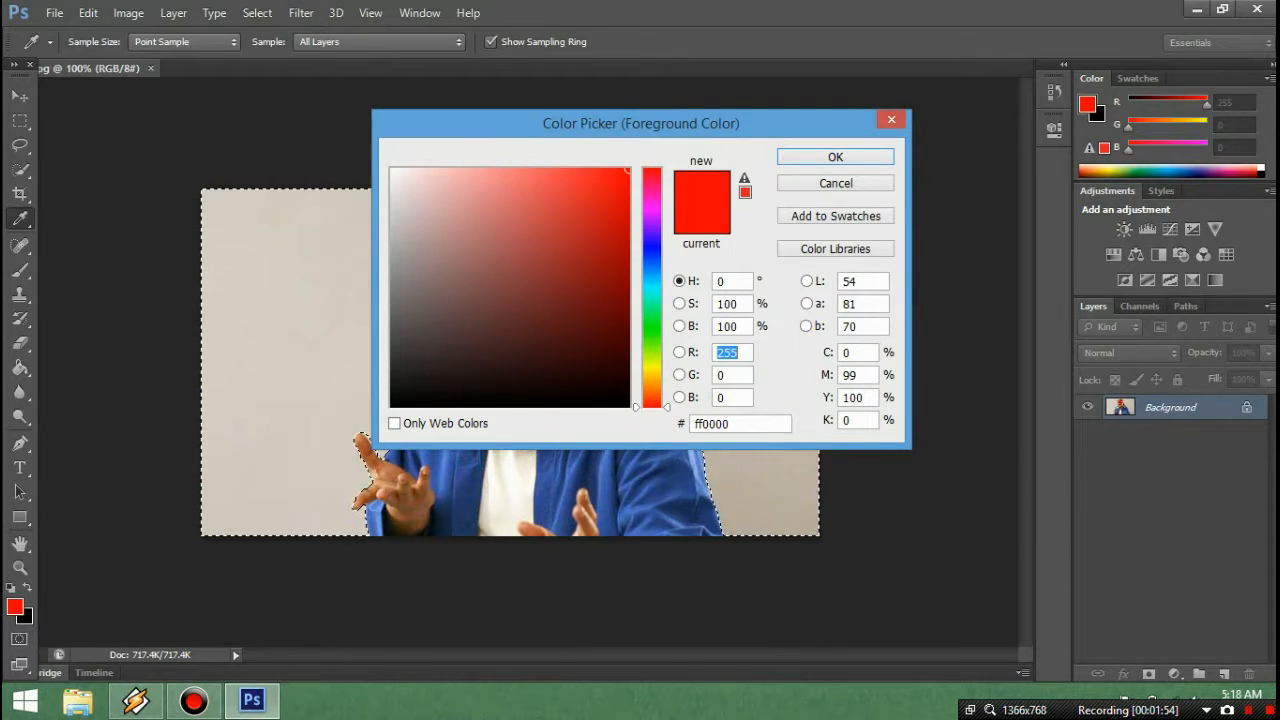
{"action": "left_click", "coordinate": [652, 255]}
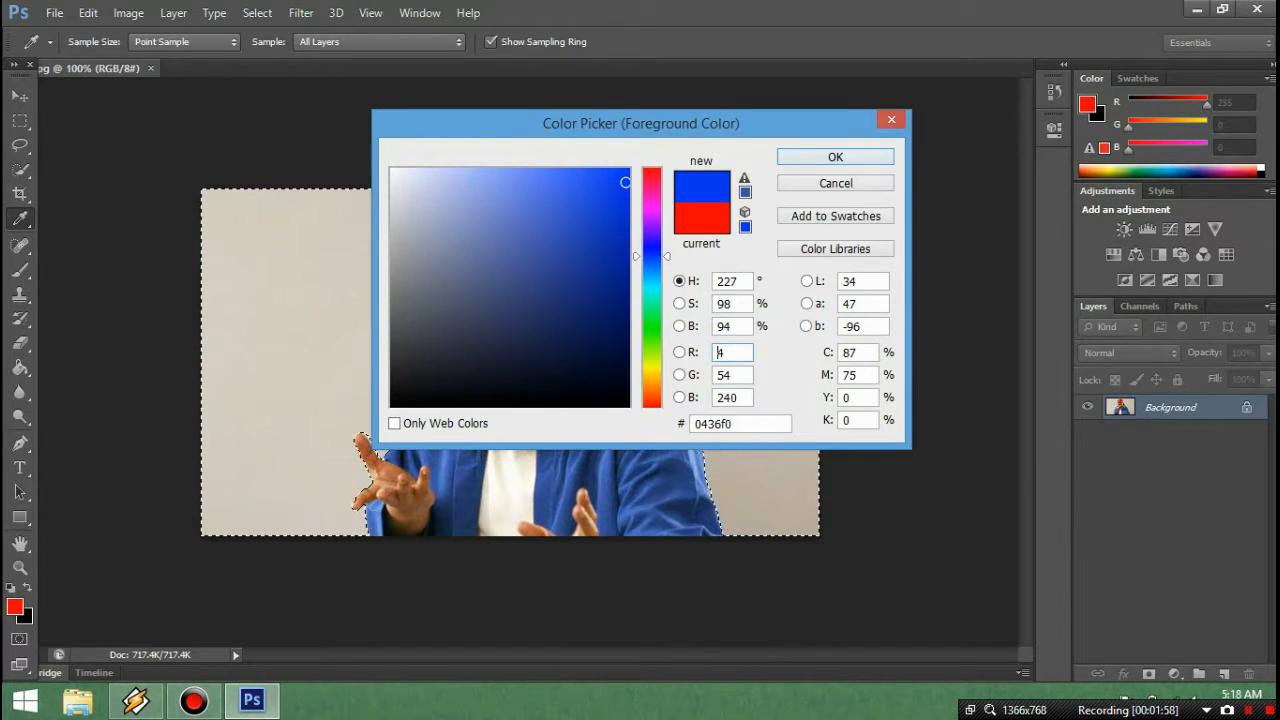
{"action": "key", "text": "Return"}
{"action": "key", "text": "w"}
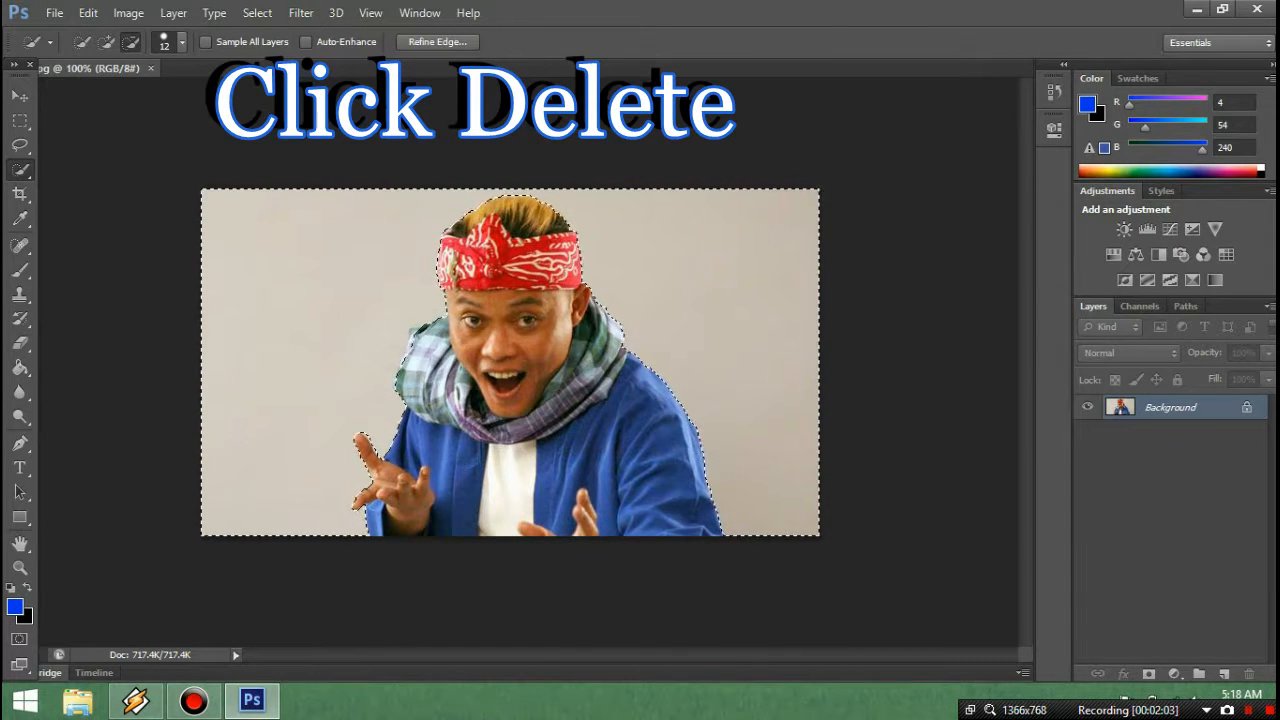
Fill the selected backdrop with the foreground colour in Normal mode at 100% opacity, and deselect
{"action": "key", "text": "Delete"}
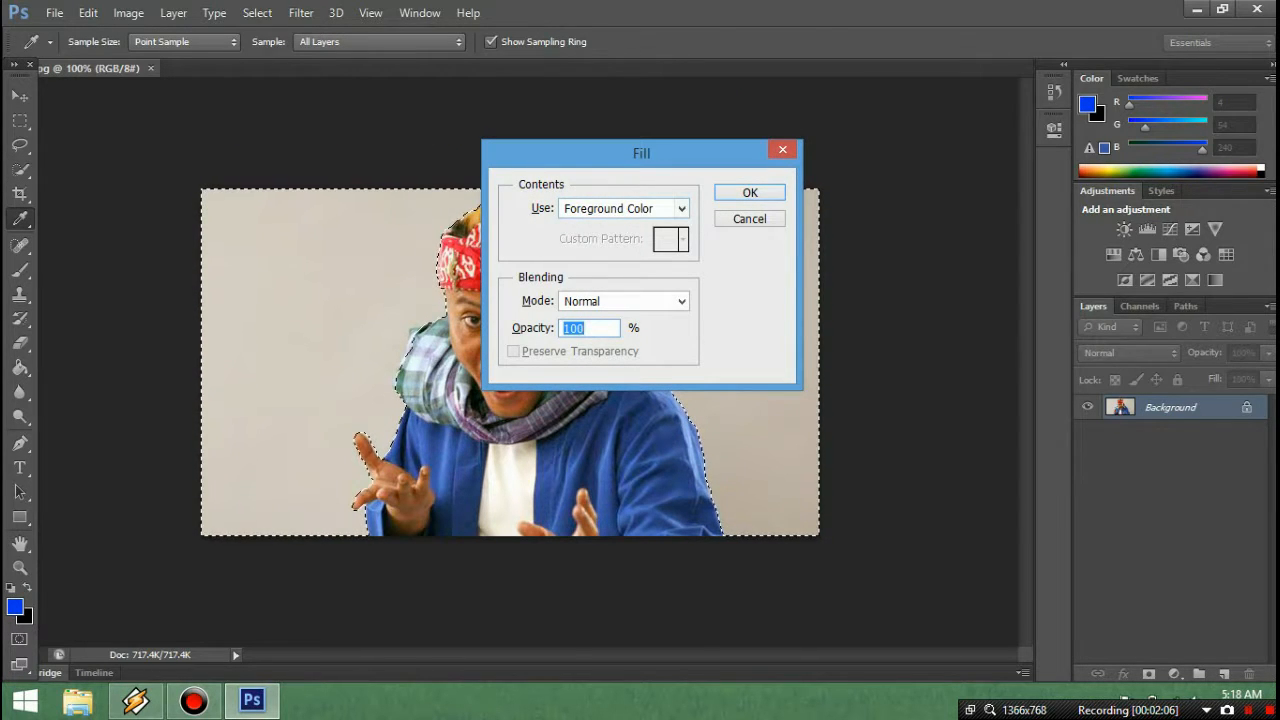
{"action": "left_click", "coordinate": [681, 209]}
{"action": "left_click", "coordinate": [622, 227]}
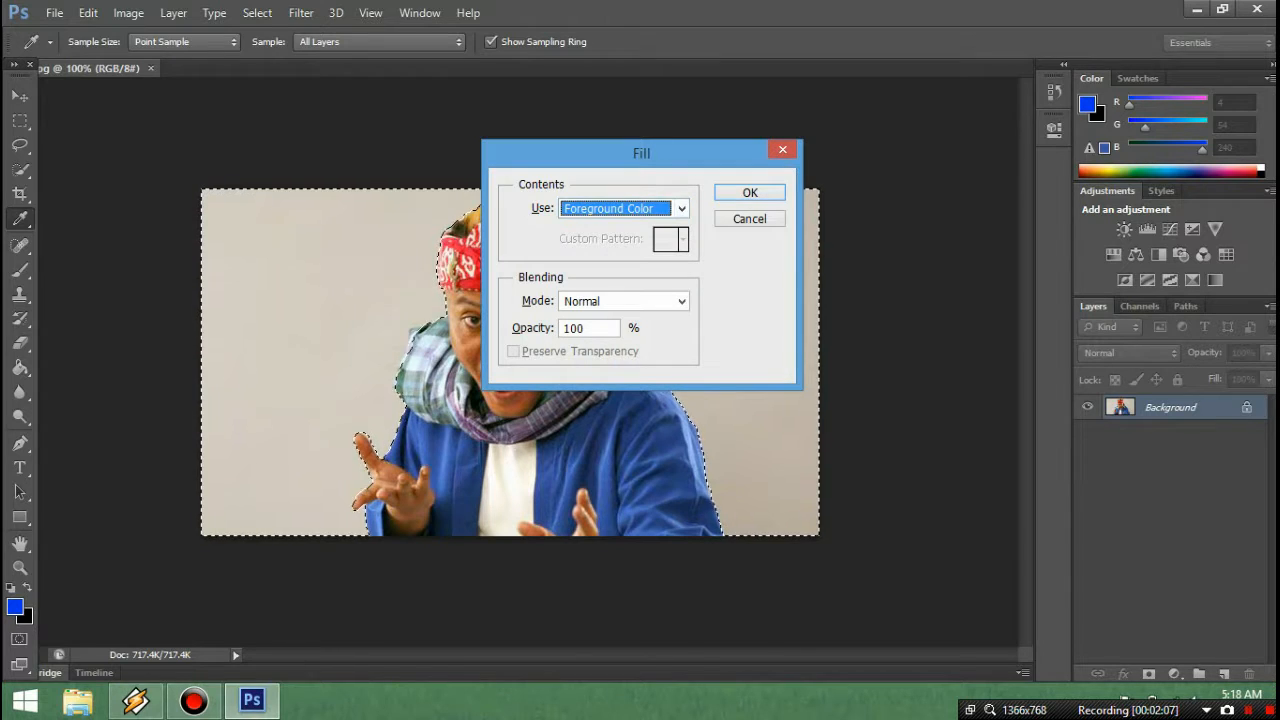
{"action": "left_click", "coordinate": [749, 192]}
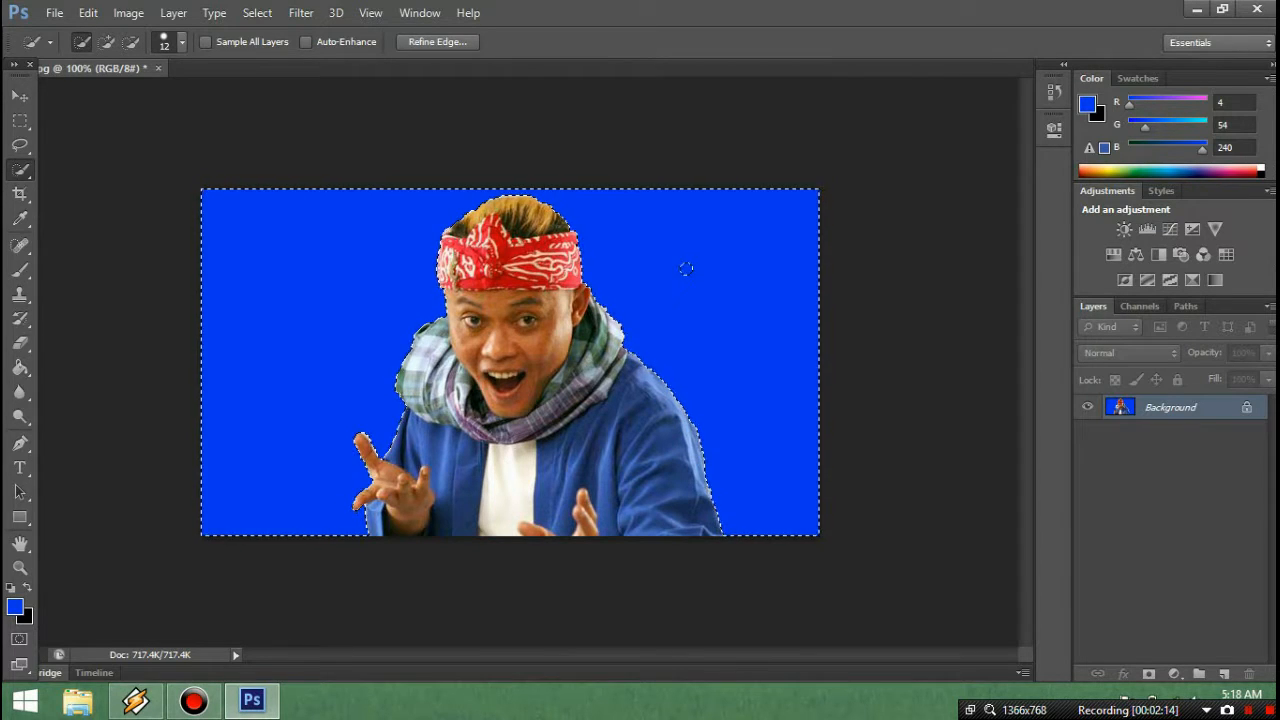
{"action": "key", "text": "ctrl+d"}
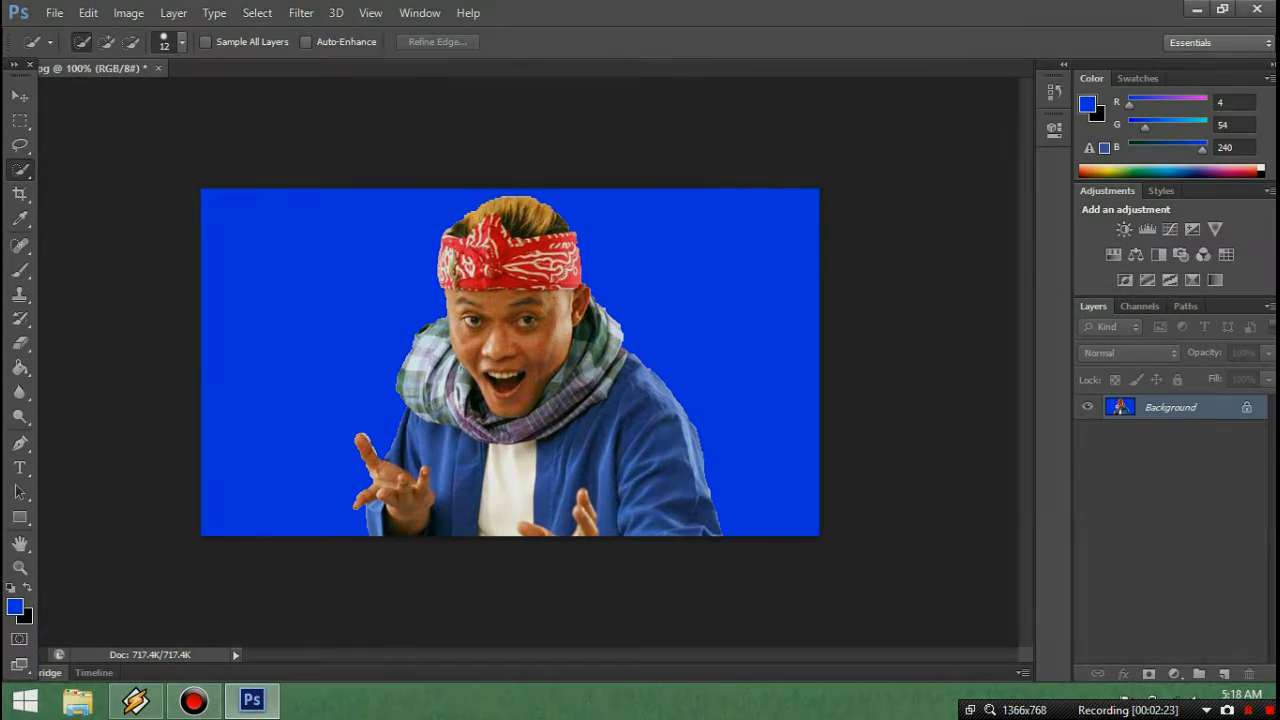
Bring back the original photo with its grey backdrop
{"action": "key", "text": "v"}
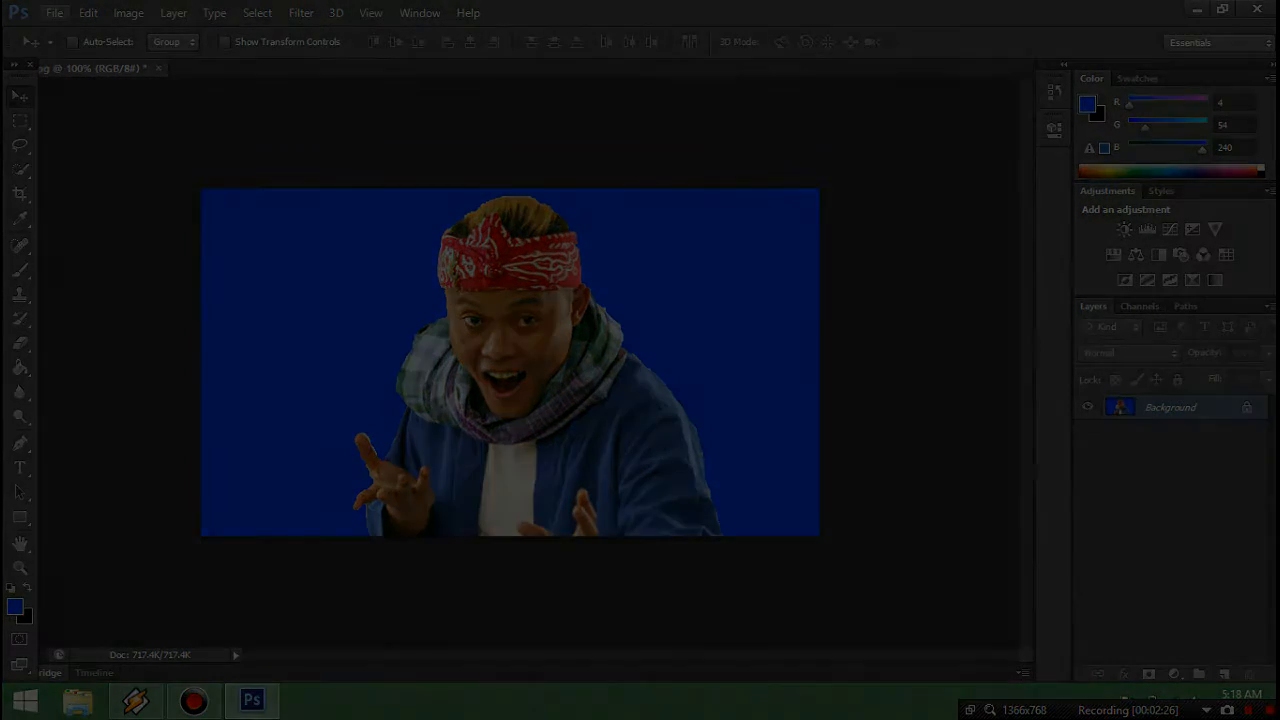
{"action": "left_click", "coordinate": [54, 13]}
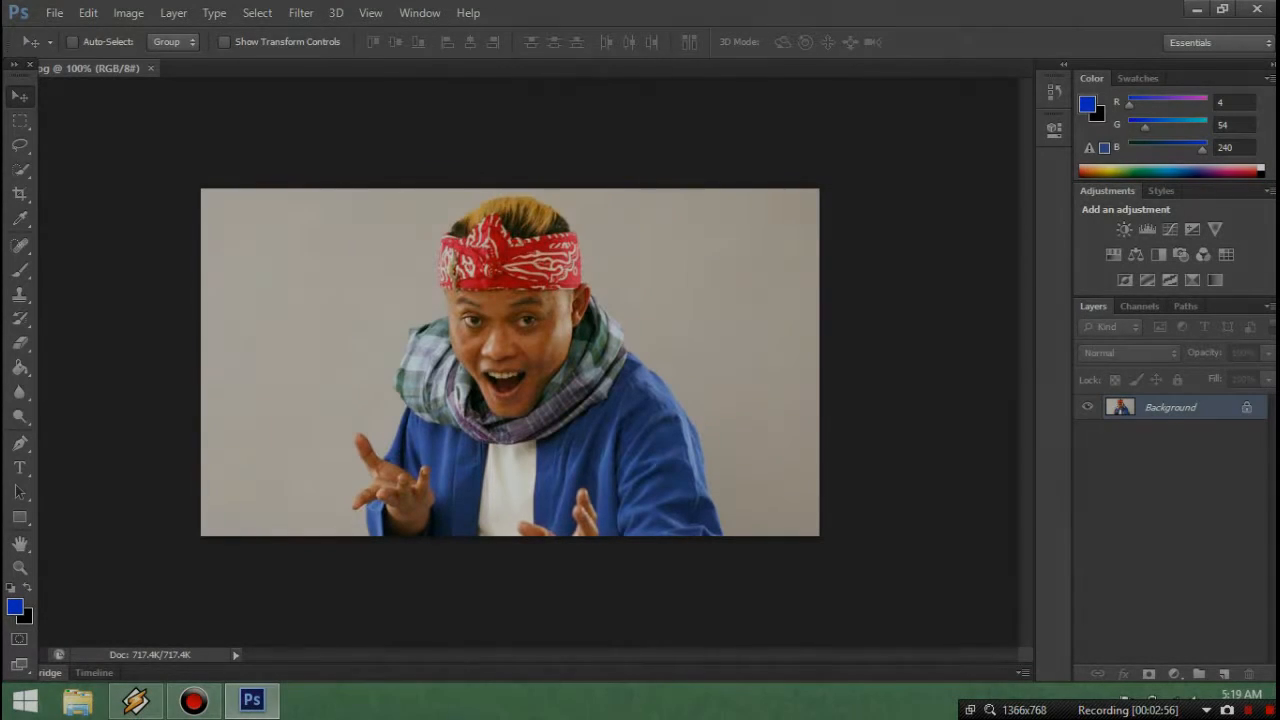
Start a Pen tool path at the photo's bottom edge, tracing the cuff and the outer edge of the open hand up to the thumb
{"action": "left_click", "coordinate": [20, 443]}
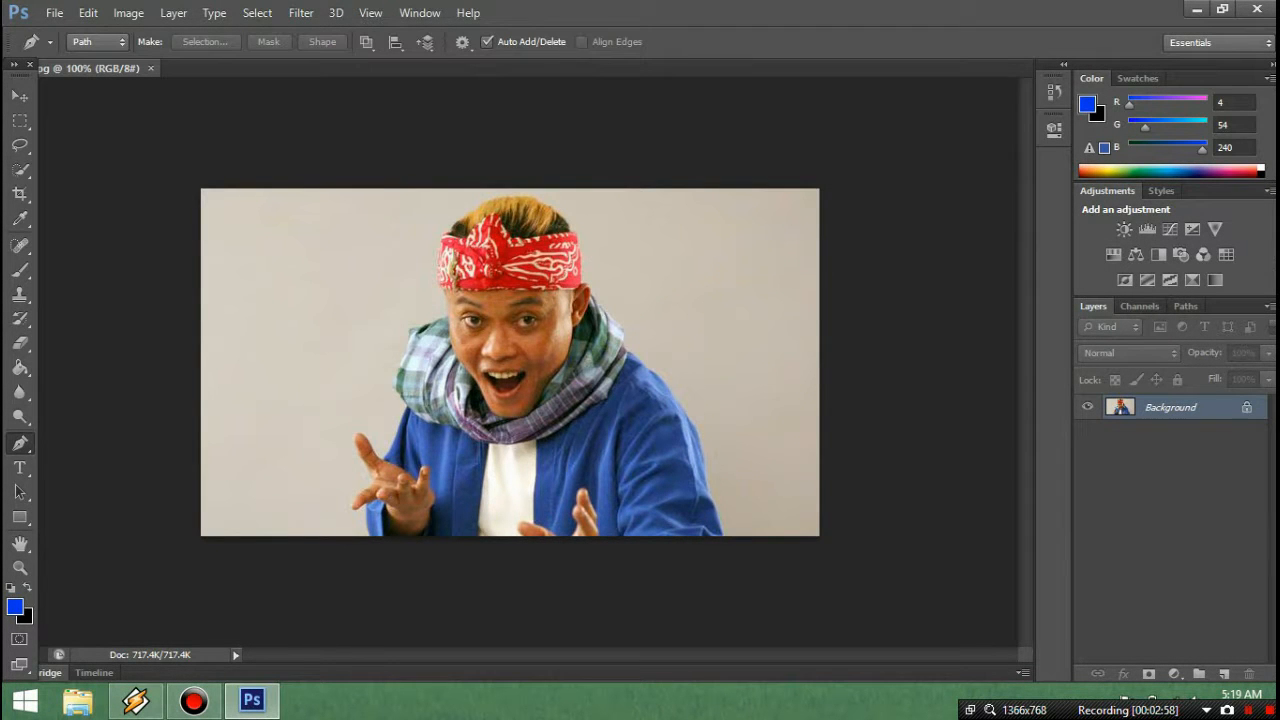
{"action": "key", "text": "o"}
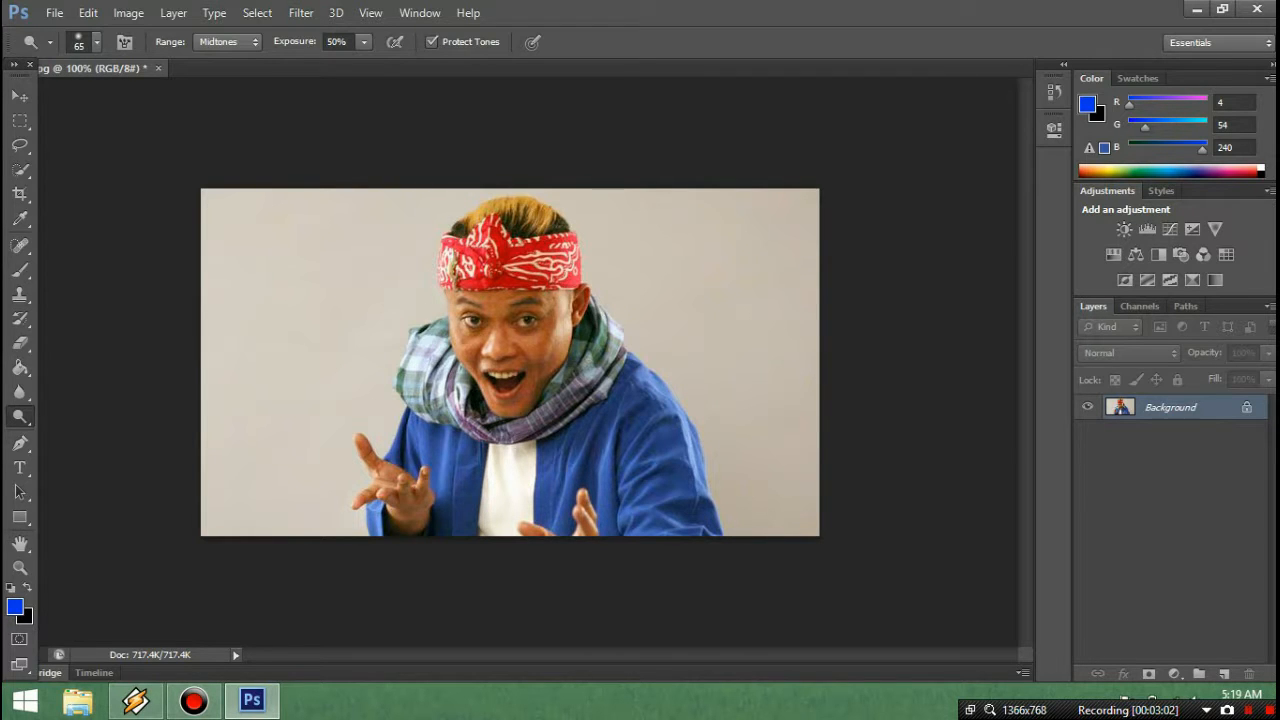
{"action": "left_click", "coordinate": [20, 567]}
{"action": "left_click", "coordinate": [326, 482]}
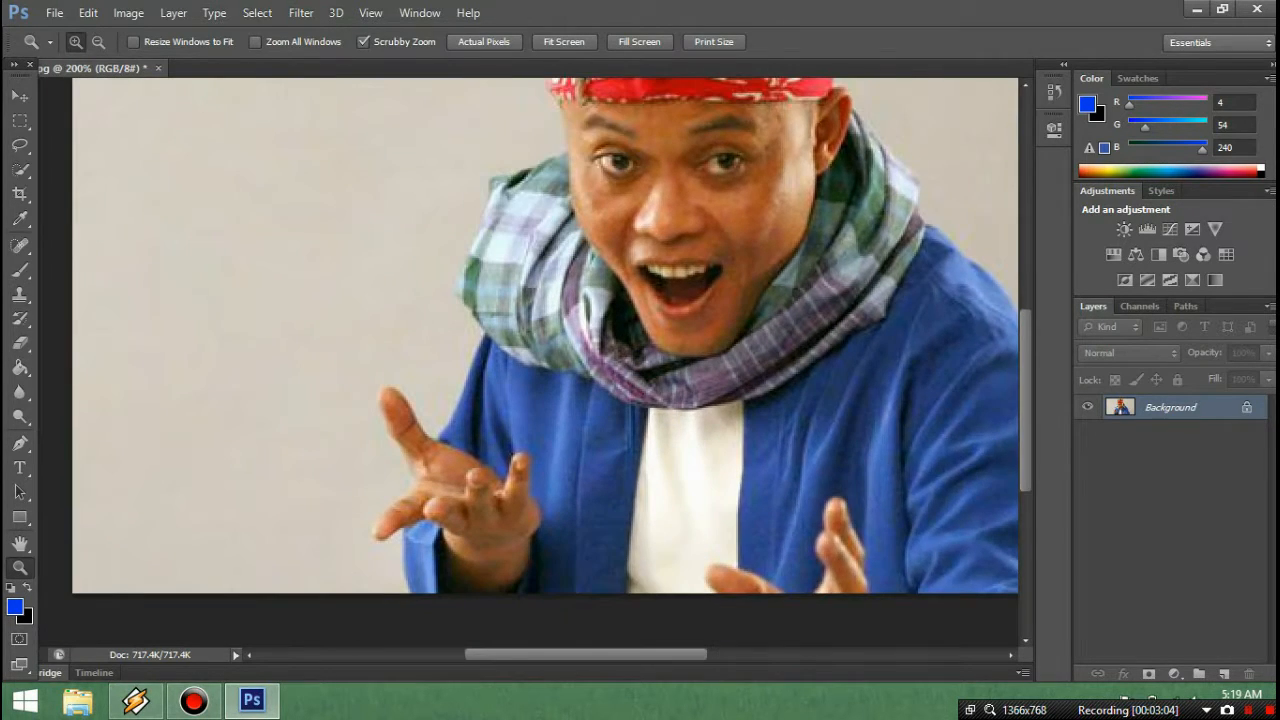
{"action": "left_click", "coordinate": [425, 533]}
{"action": "right_click", "coordinate": [433, 533]}
{"action": "key", "text": "Escape"}
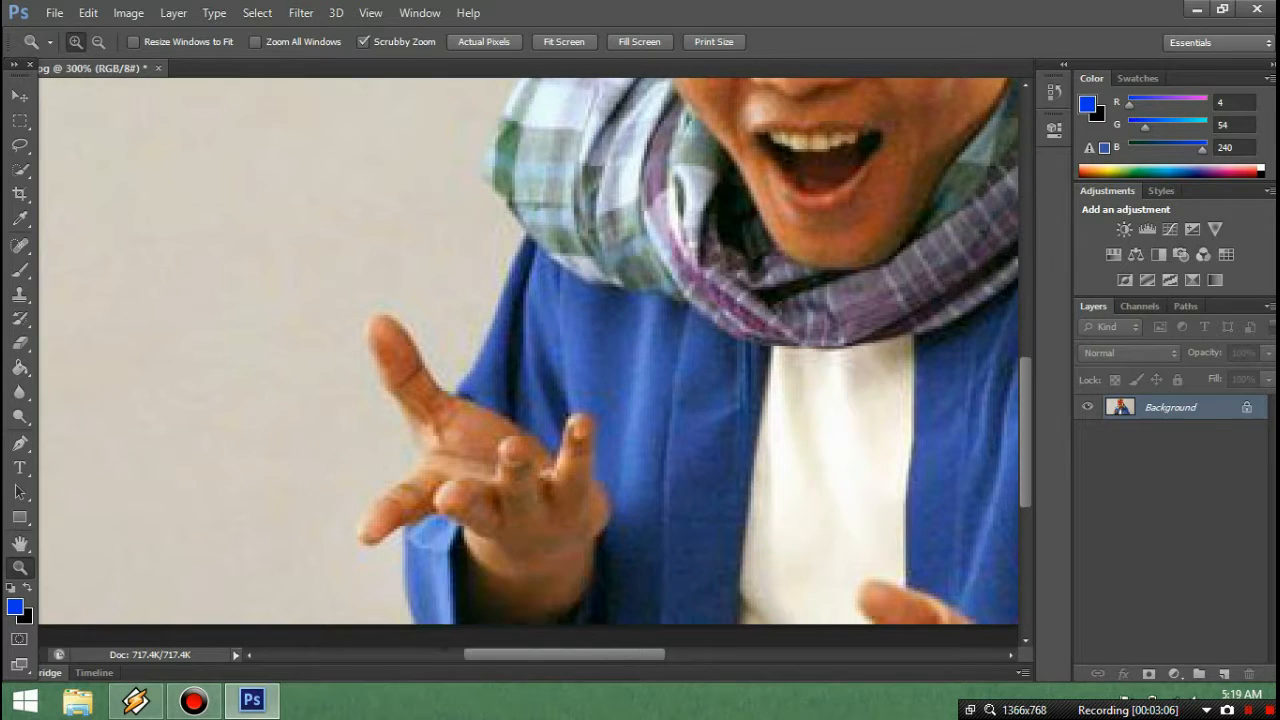
{"action": "key", "text": "p"}
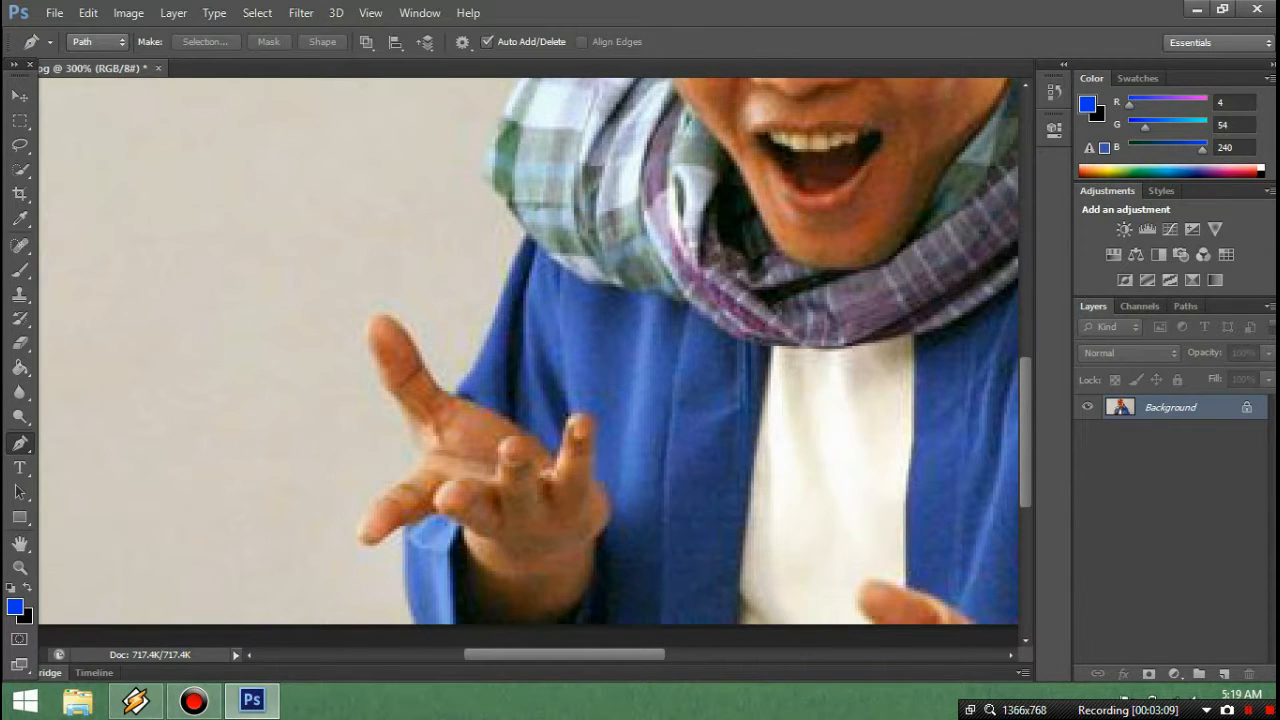
{"action": "left_click", "coordinate": [410, 621]}
{"action": "left_click_drag", "start_coordinate": [403, 577], "coordinate": [403, 480]}
{"action": "left_click", "coordinate": [403, 525]}
{"action": "left_click", "coordinate": [388, 489]}
{"action": "left_click_drag", "start_coordinate": [414, 461], "coordinate": [411, 428]}
{"action": "left_click_drag", "start_coordinate": [408, 419], "coordinate": [402, 401]}
{"action": "left_click", "coordinate": [376, 356]}
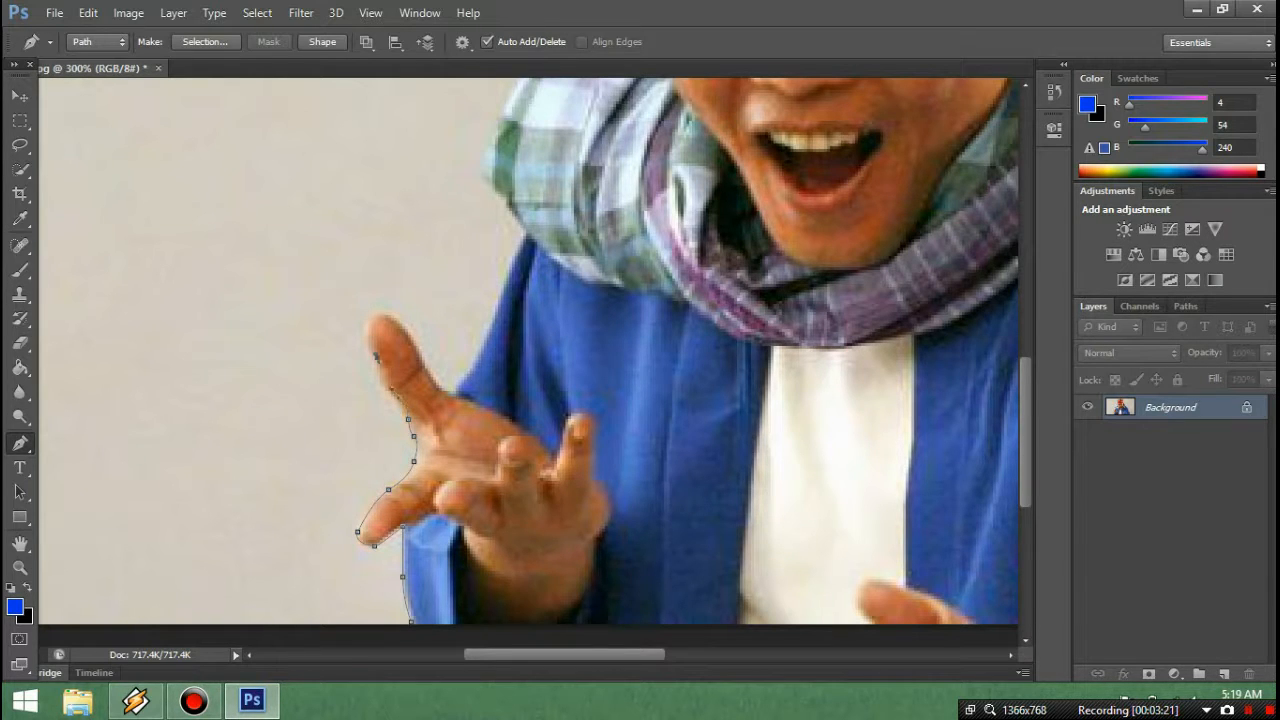
Continue the path around the thumb, up the jacket sleeve and along the outer edge of the scarf
{"action": "left_click_drag", "start_coordinate": [377, 312], "coordinate": [485, 335]}
{"action": "left_click", "coordinate": [519, 244]}
{"action": "scroll", "coordinate": [513, 203], "scroll_direction": "up", "scroll_amount": 3}
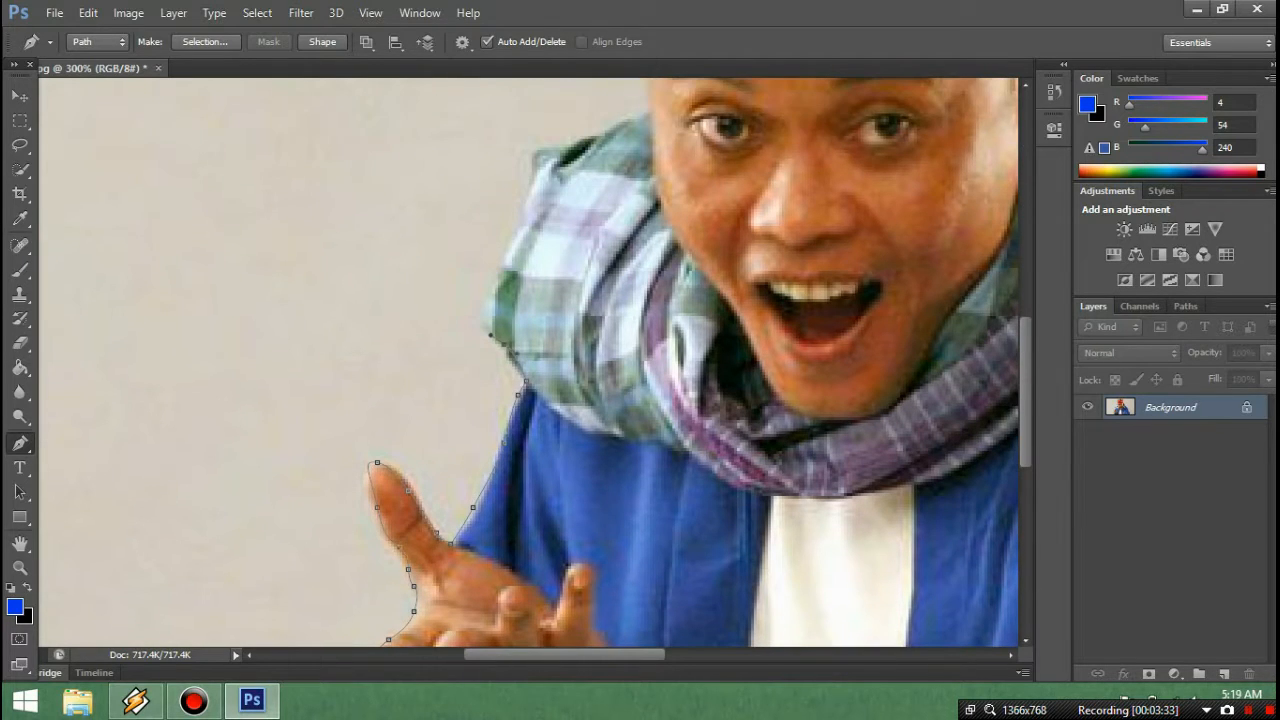
{"action": "left_click_drag", "start_coordinate": [487, 310], "coordinate": [523, 203]}
{"action": "left_click_drag", "start_coordinate": [549, 144], "coordinate": [583, 135]}
Extend the path from the scarf up the side of the face and headband to the headband's upper edge
{"action": "scroll", "coordinate": [583, 136], "scroll_direction": "up", "scroll_amount": 5}
{"action": "left_click_drag", "start_coordinate": [616, 365], "coordinate": [619, 253]}
{"action": "left_click_drag", "start_coordinate": [619, 151], "coordinate": [634, 115]}
{"action": "scroll", "coordinate": [634, 115], "scroll_direction": "up", "scroll_amount": 5}
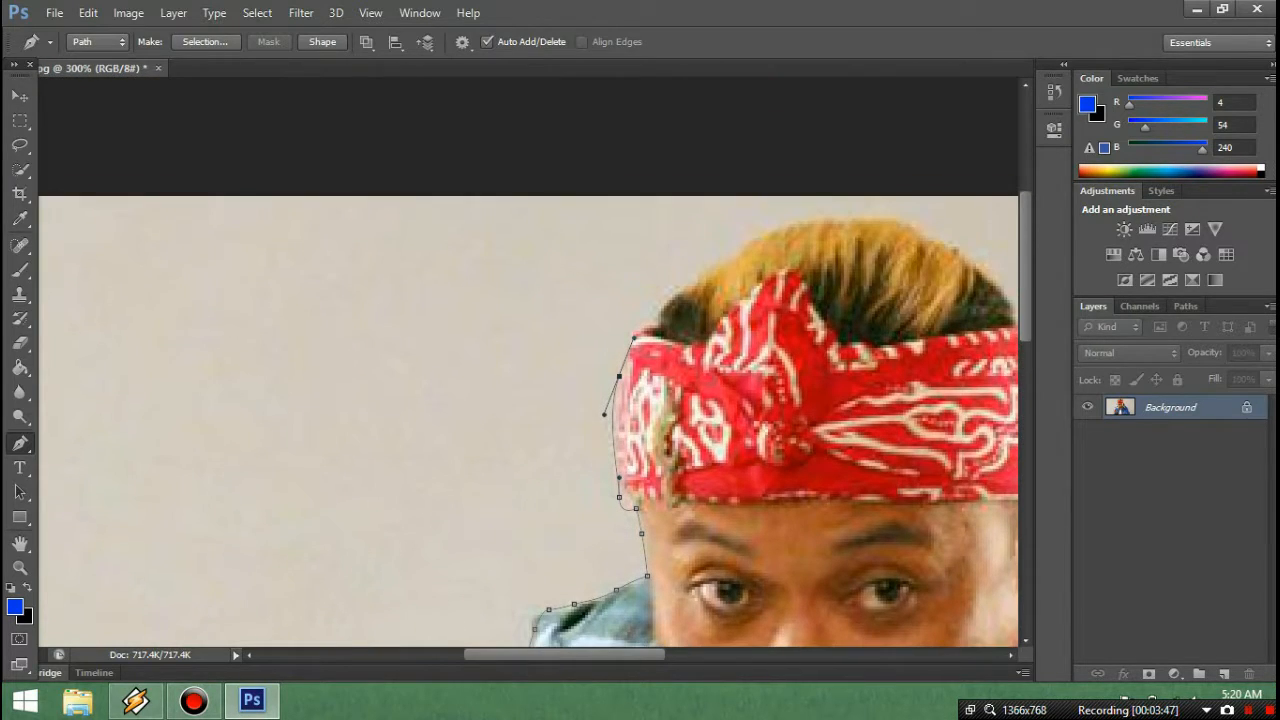
Trace the path over the top of the hair with curved anchor points
{"action": "left_click_drag", "start_coordinate": [647, 323], "coordinate": [689, 281]}
{"action": "left_click", "coordinate": [771, 233]}
{"action": "left_click_drag", "start_coordinate": [771, 233], "coordinate": [808, 222]}
{"action": "left_click_drag", "start_coordinate": [878, 240], "coordinate": [906, 256]}
{"action": "scroll", "coordinate": [906, 256], "scroll_direction": "right", "scroll_amount": 12}
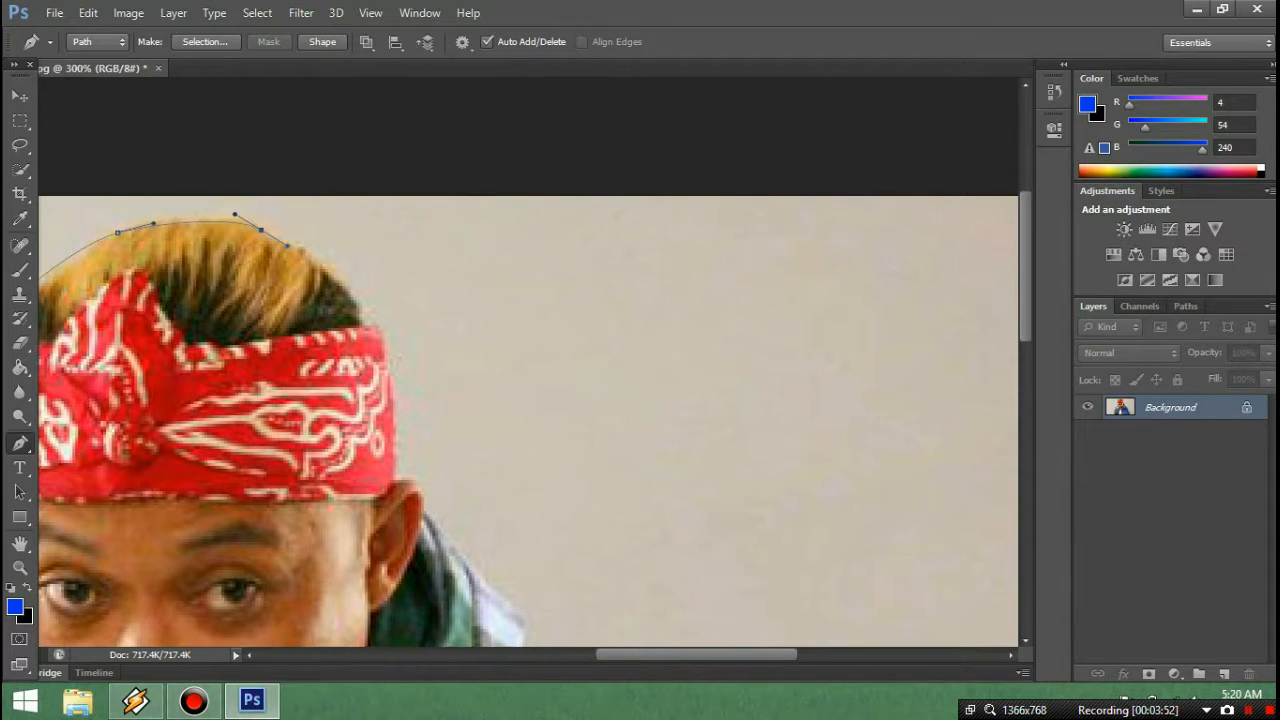
Carry the path down the far side of the hair and headband to the top of the ear, undoing misplaced anchors
{"action": "left_click_drag", "start_coordinate": [356, 297], "coordinate": [395, 394]}
{"action": "key", "text": "ctrl+z"}
{"action": "key", "text": "ctrl+z"}
{"action": "left_click_drag", "start_coordinate": [397, 486], "coordinate": [418, 489]}
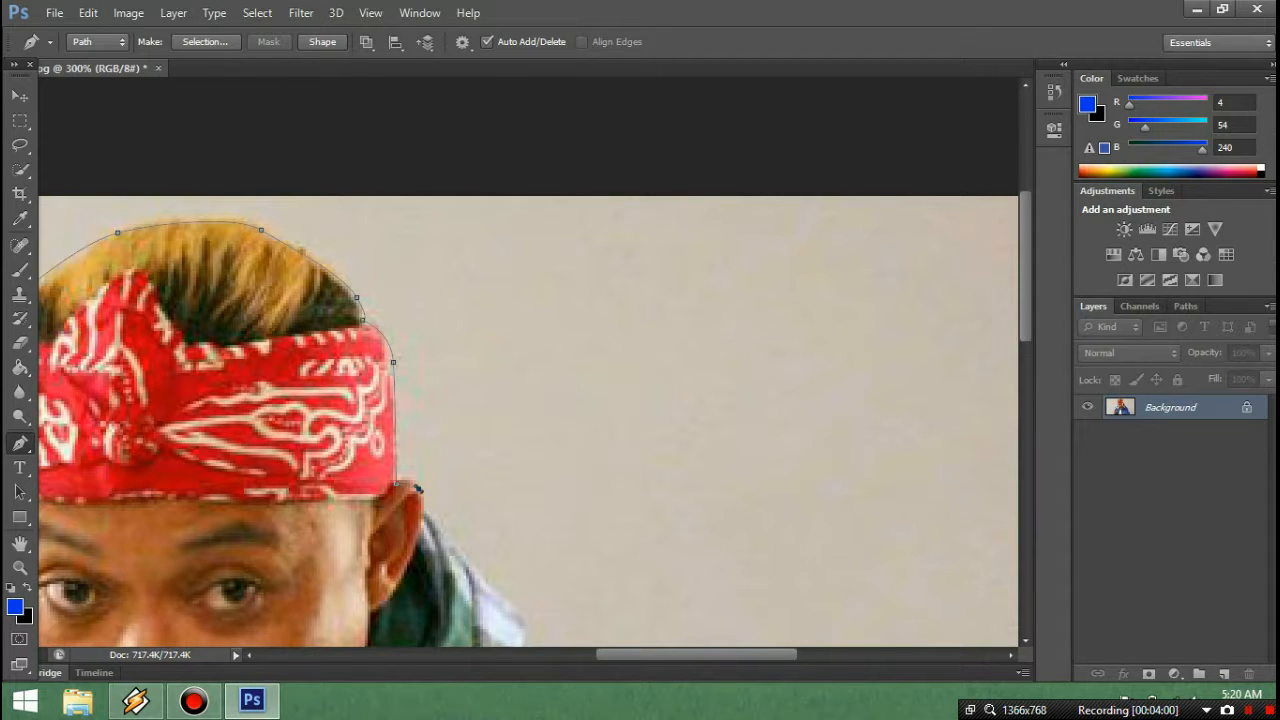
Trace the path from the ear down the outer edge of the scarf to the jacket shoulder
{"action": "scroll", "coordinate": [427, 501], "scroll_direction": "down", "scroll_amount": 4}
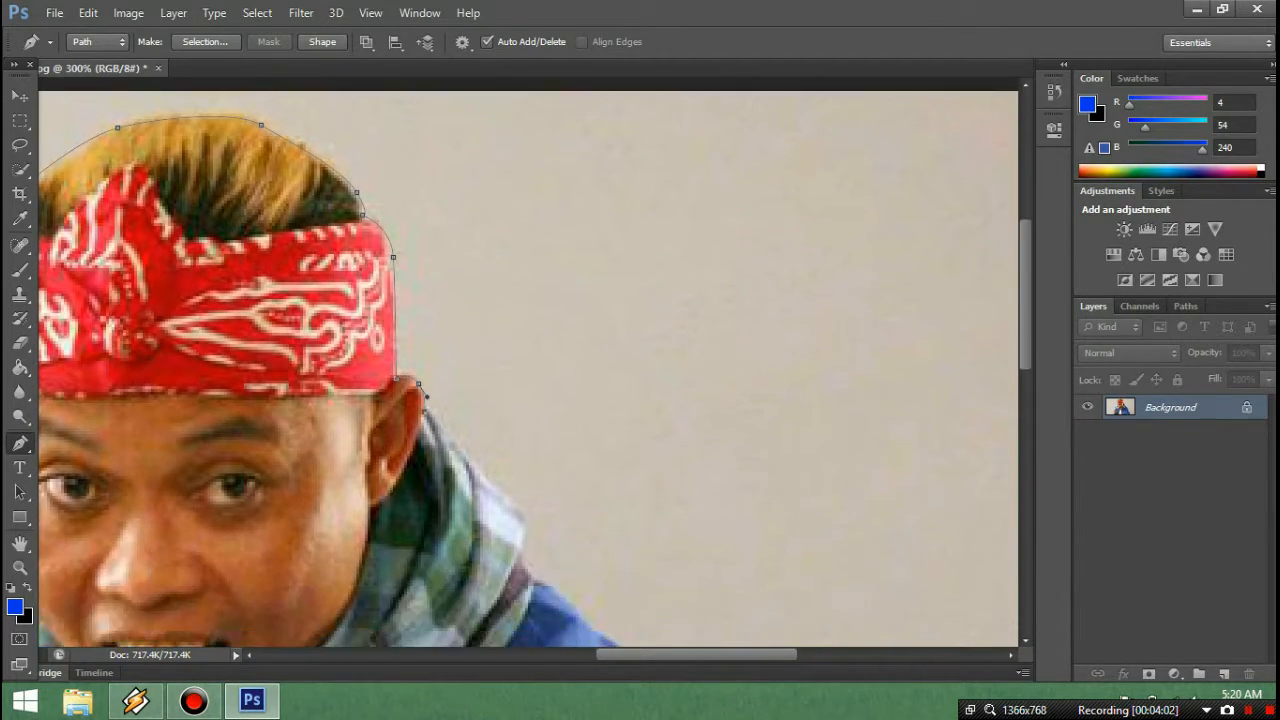
{"action": "left_click", "coordinate": [491, 424]}
{"action": "left_click_drag", "start_coordinate": [520, 461], "coordinate": [530, 506]}
{"action": "scroll", "coordinate": [532, 512], "scroll_direction": "down", "scroll_amount": 6}
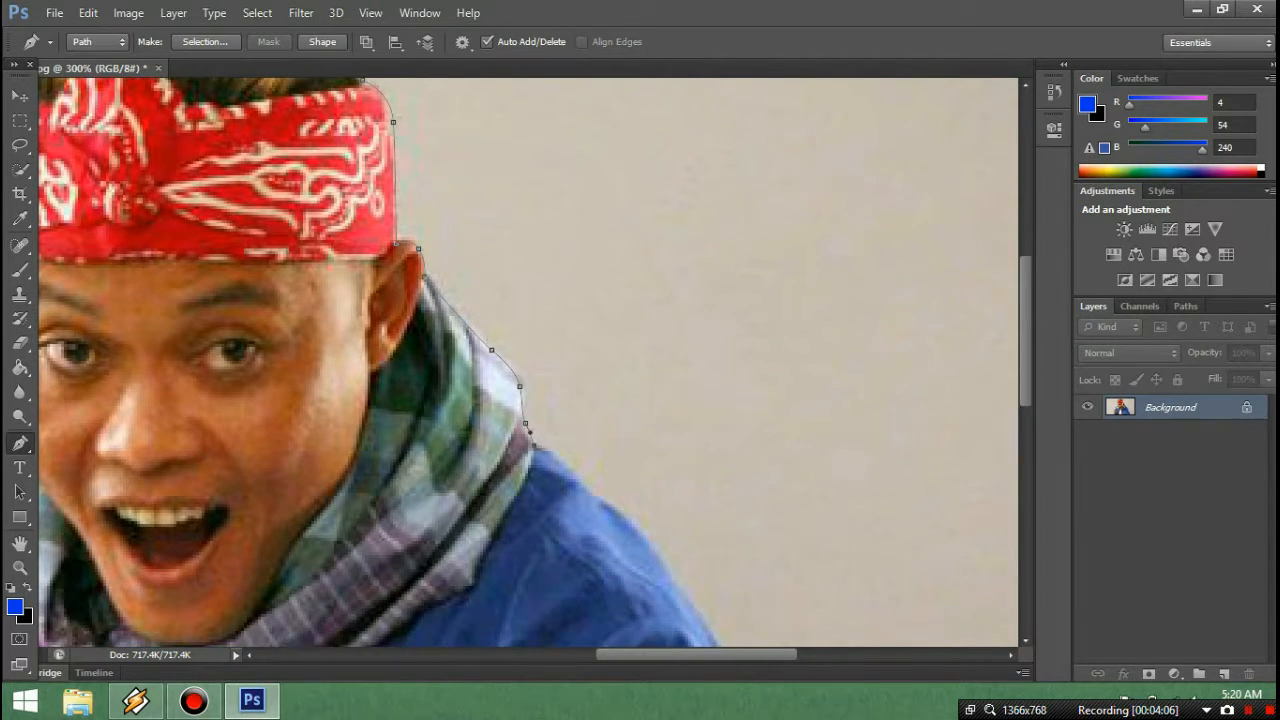
Extend the path along the jacket's shoulder and sleeve down to the photo's bottom edge
{"action": "left_click_drag", "start_coordinate": [659, 398], "coordinate": [672, 394]}
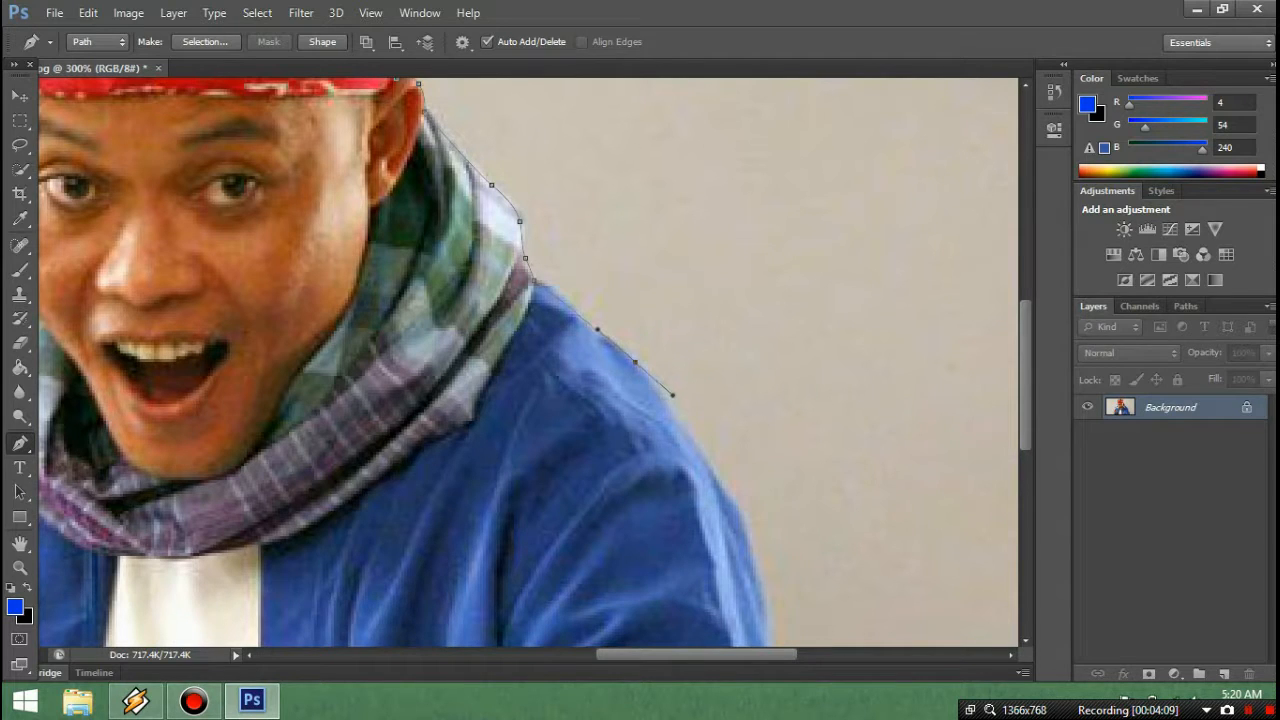
{"action": "left_click_drag", "start_coordinate": [740, 508], "coordinate": [756, 540]}
{"action": "scroll", "coordinate": [756, 540], "scroll_direction": "down", "scroll_amount": 2}
{"action": "scroll", "coordinate": [768, 405], "scroll_direction": "down", "scroll_amount": 1}
{"action": "left_click", "coordinate": [773, 413]}
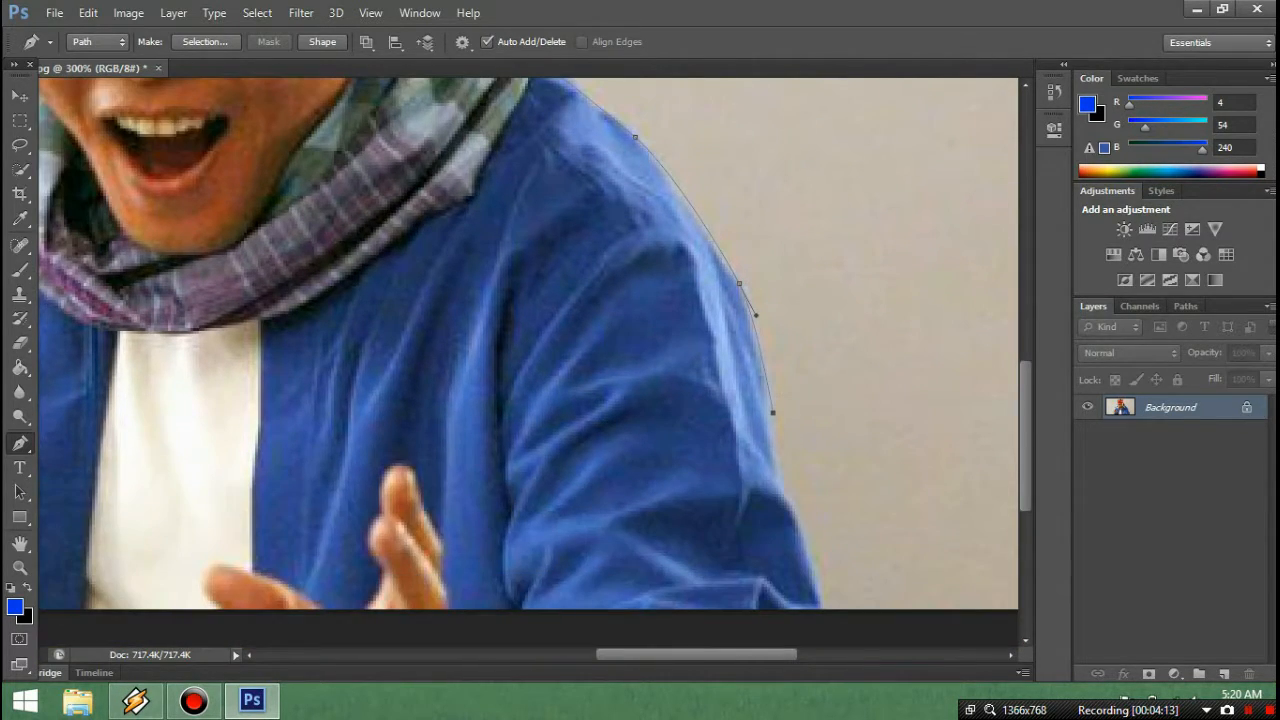
{"action": "left_click_drag", "start_coordinate": [773, 413], "coordinate": [791, 504]}
{"action": "scroll", "coordinate": [791, 504], "scroll_direction": "down", "scroll_amount": 1}
{"action": "scroll", "coordinate": [787, 410], "scroll_direction": "down", "scroll_amount": 1}
{"action": "left_click_drag", "start_coordinate": [821, 438], "coordinate": [826, 452]}
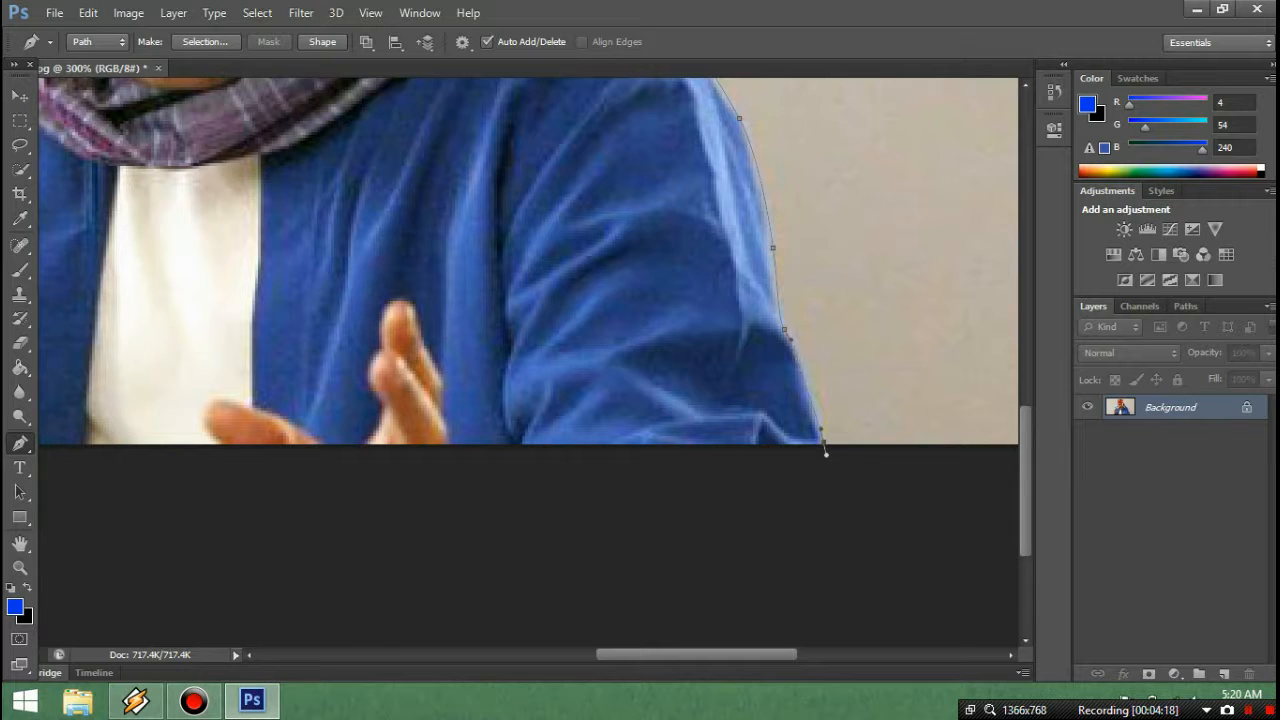
Extend the path past the photo's bottom edge below the sleeve and up around the outside of its right side to above the canvas
{"action": "left_click_drag", "start_coordinate": [826, 452], "coordinate": [849, 532]}
{"action": "key", "text": "z"}
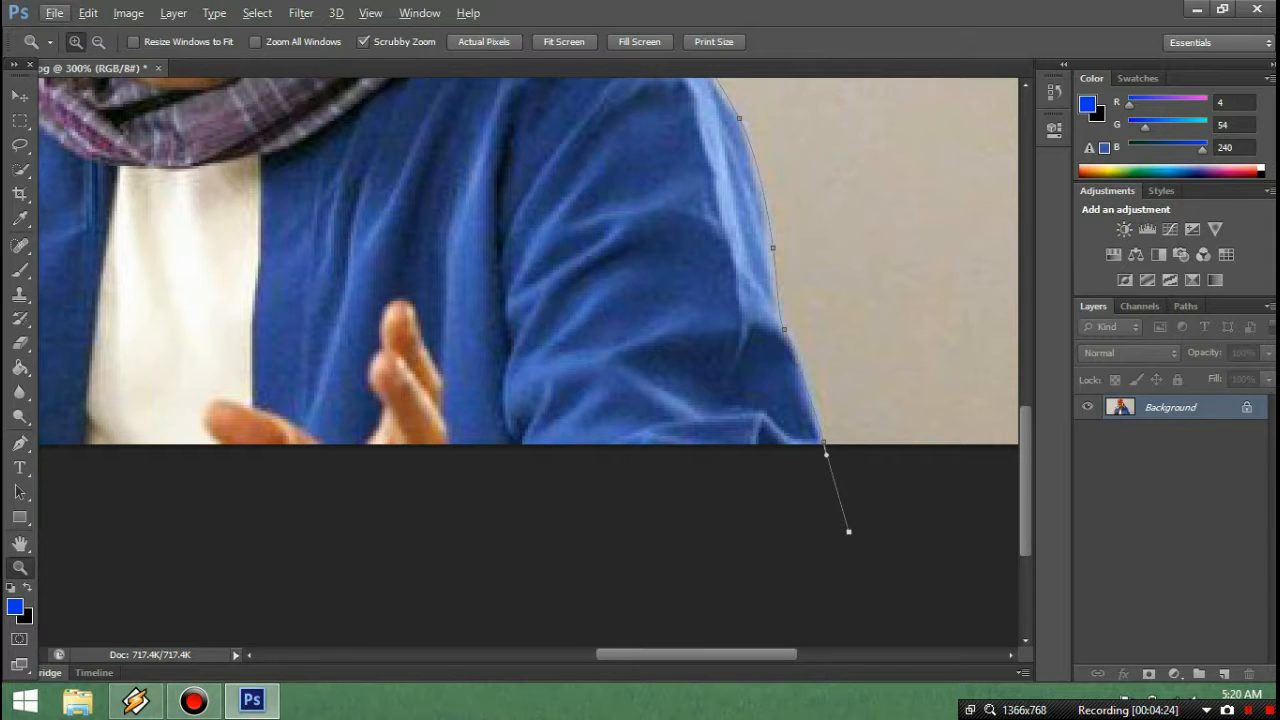
{"action": "left_click", "coordinate": [98, 41]}
{"action": "left_click", "coordinate": [800, 500]}
{"action": "left_click", "coordinate": [800, 500]}
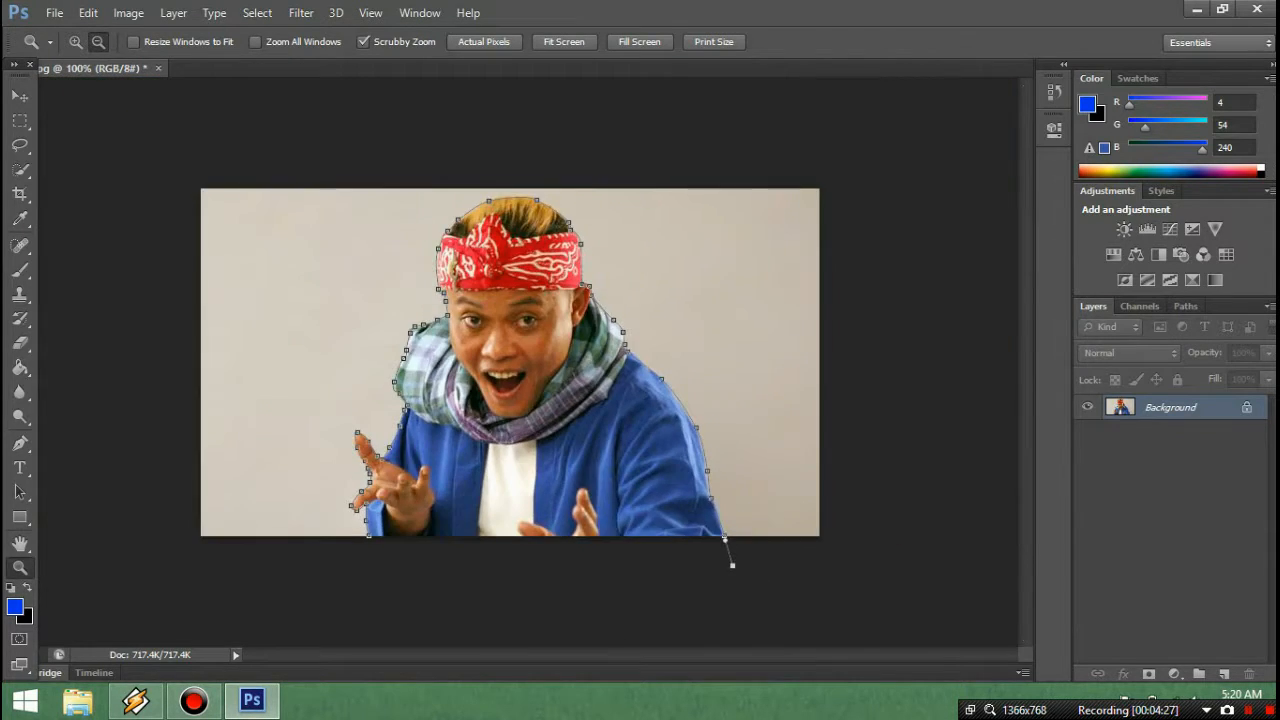
{"action": "left_click", "coordinate": [800, 500]}
{"action": "left_click", "coordinate": [76, 42]}
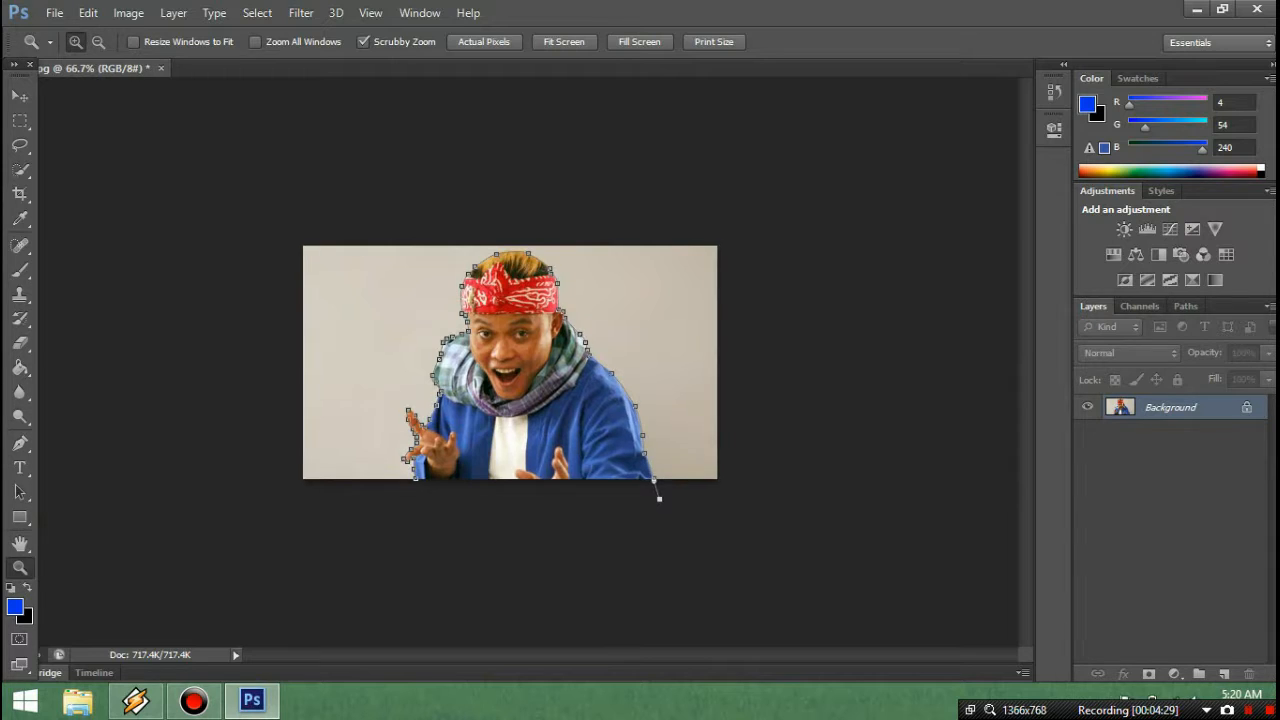
{"action": "left_click", "coordinate": [500, 420]}
{"action": "left_click", "coordinate": [20, 443]}
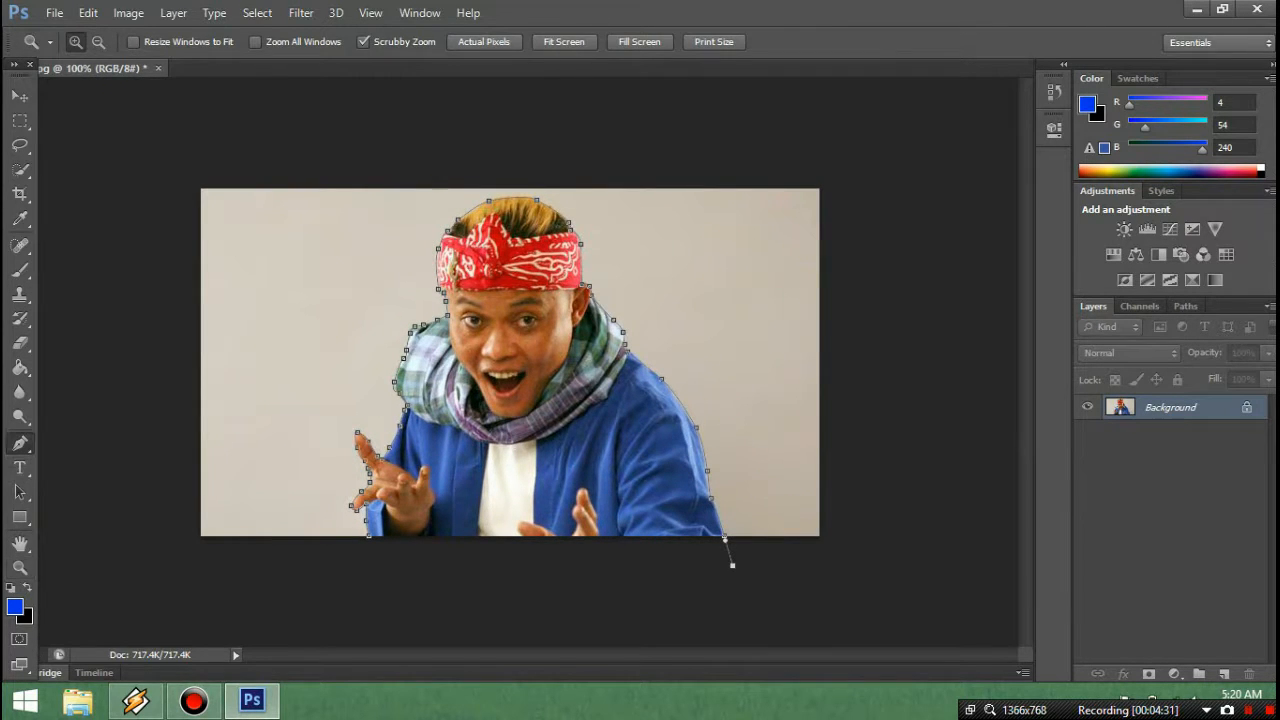
{"action": "left_click", "coordinate": [940, 512]}
{"action": "left_click", "coordinate": [881, 303]}
{"action": "left_click", "coordinate": [853, 175]}
{"action": "left_click", "coordinate": [706, 139]}
Carry the path above the photo and down outside its left side, closing it at the starting anchor below the raised hand
{"action": "left_click_drag", "start_coordinate": [445, 124], "coordinate": [349, 124]}
{"action": "left_click", "coordinate": [209, 126]}
{"action": "left_click", "coordinate": [121, 201]}
{"action": "left_click", "coordinate": [106, 375]}
{"action": "left_click", "coordinate": [141, 504]}
{"action": "left_click", "coordinate": [173, 555]}
{"action": "left_click", "coordinate": [315, 593]}
{"action": "left_click_drag", "start_coordinate": [331, 595], "coordinate": [357, 588]}
{"action": "left_click", "coordinate": [369, 535]}
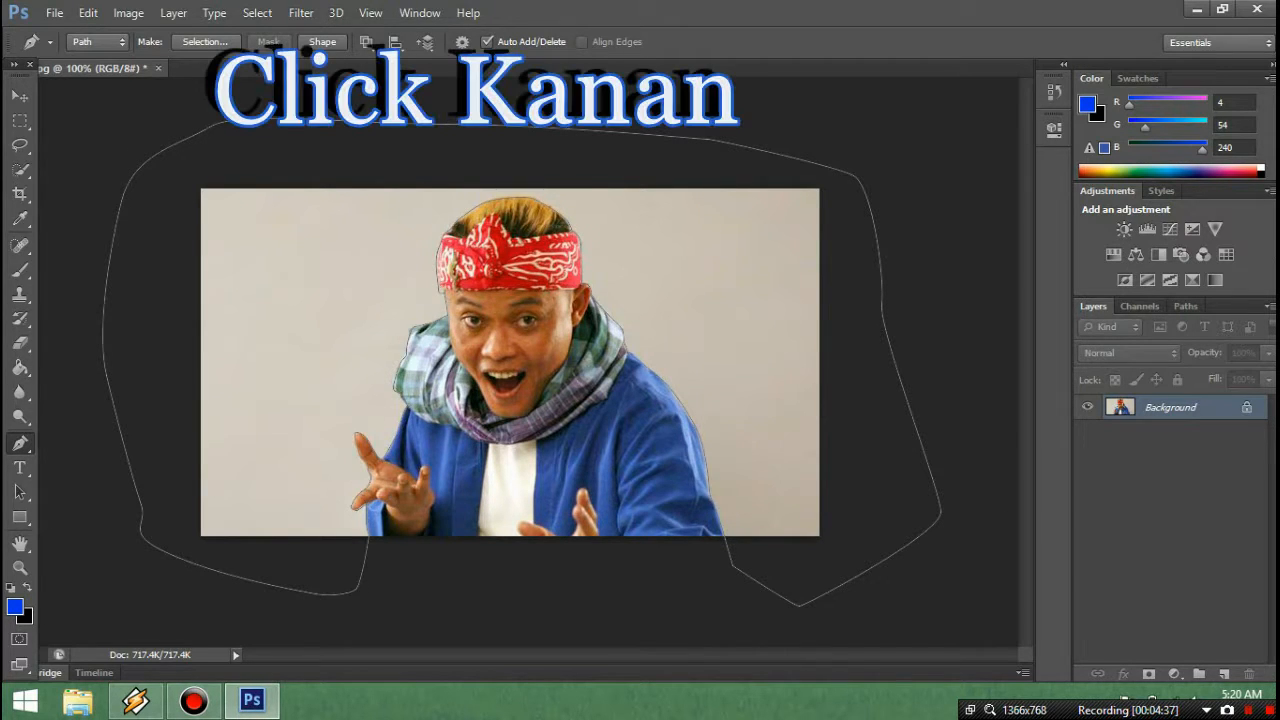
Convert the closed path into a new anti-aliased selection with a feather radius of 0 pixels
{"action": "right_click", "coordinate": [319, 254]}
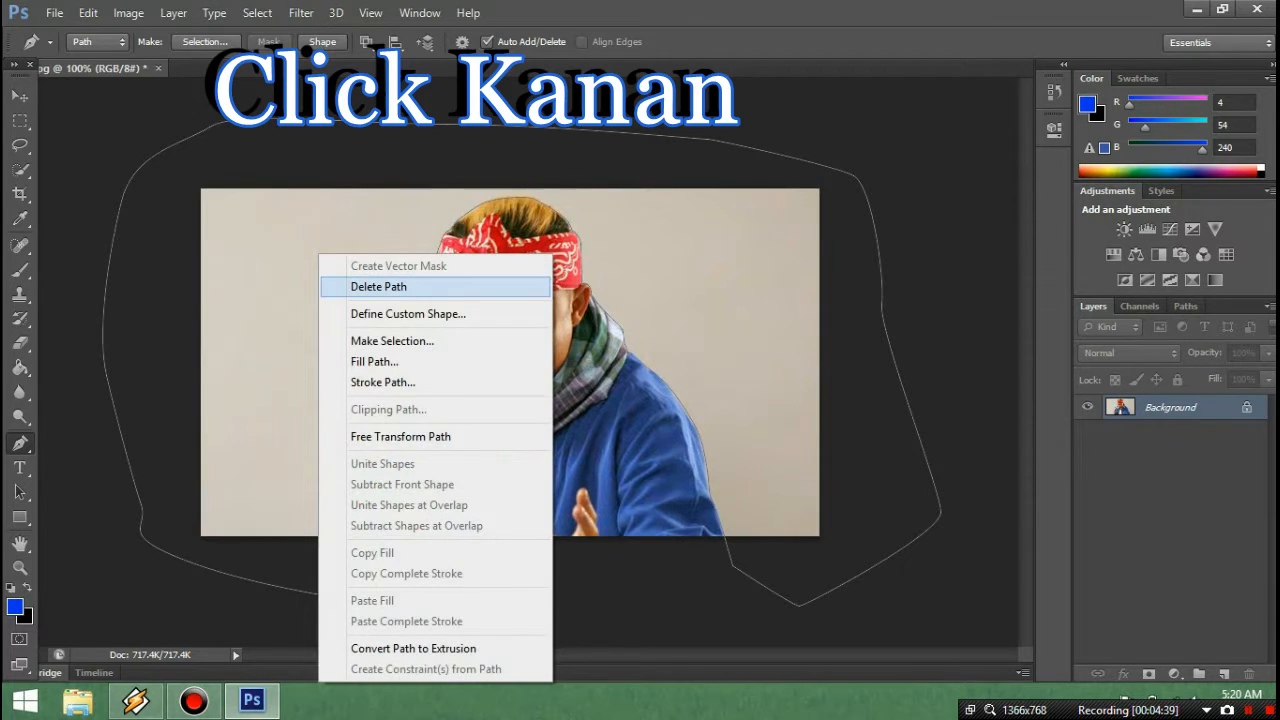
{"action": "left_click", "coordinate": [392, 340]}
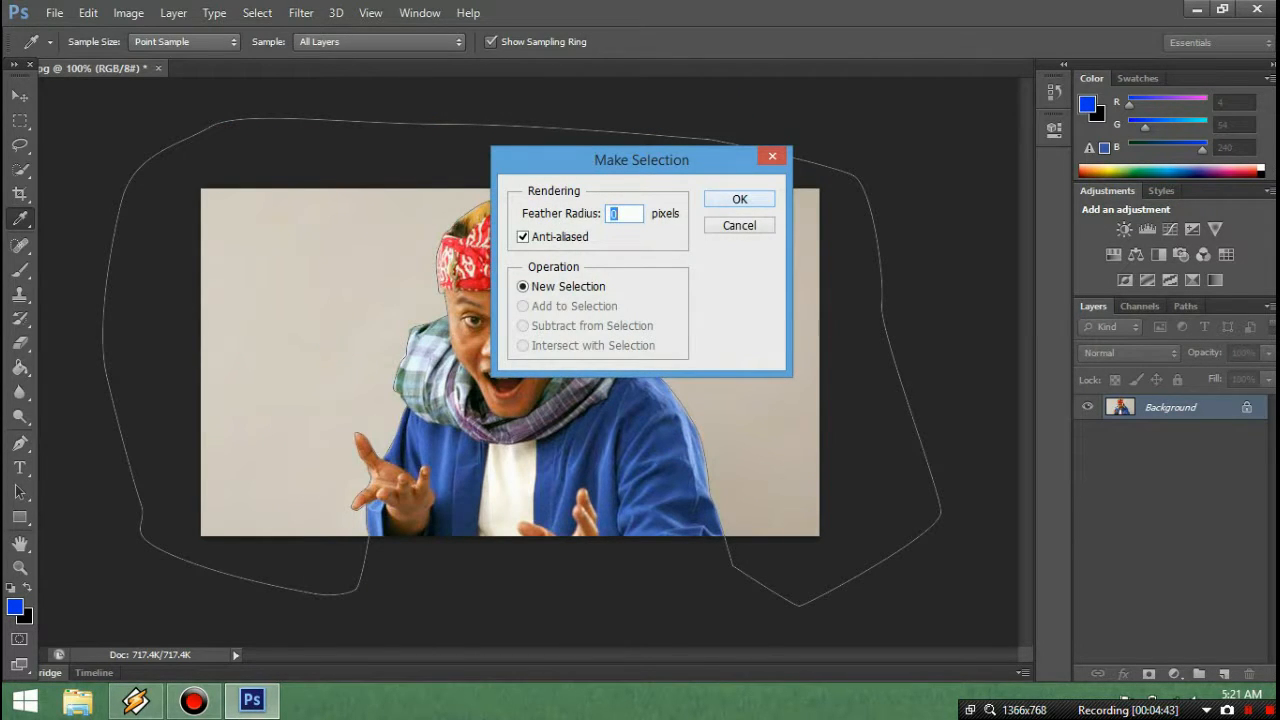
{"action": "key", "text": "Return"}
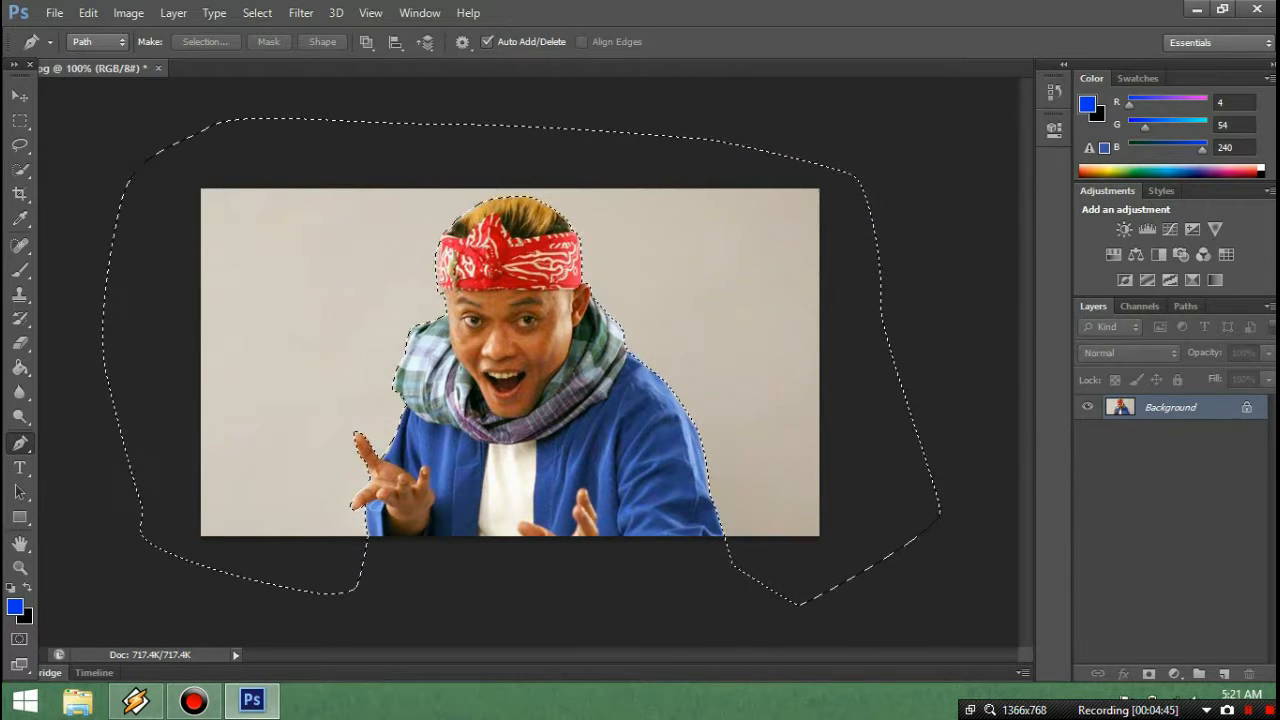
Fill the selected backdrop with the blue foreground colour in Normal mode at 100% opacity, deselect it and switch to the Move tool
{"action": "key", "text": "i"}
{"action": "key", "text": "Delete"}
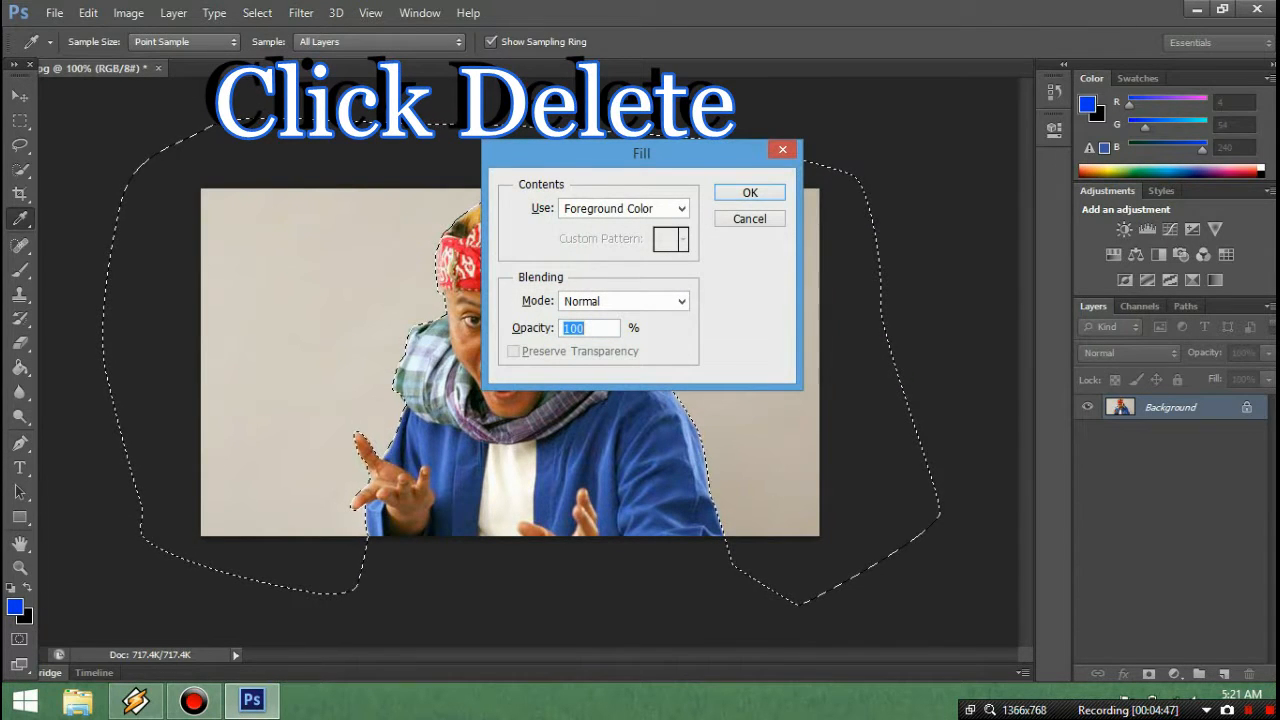
{"action": "key", "text": "Return"}
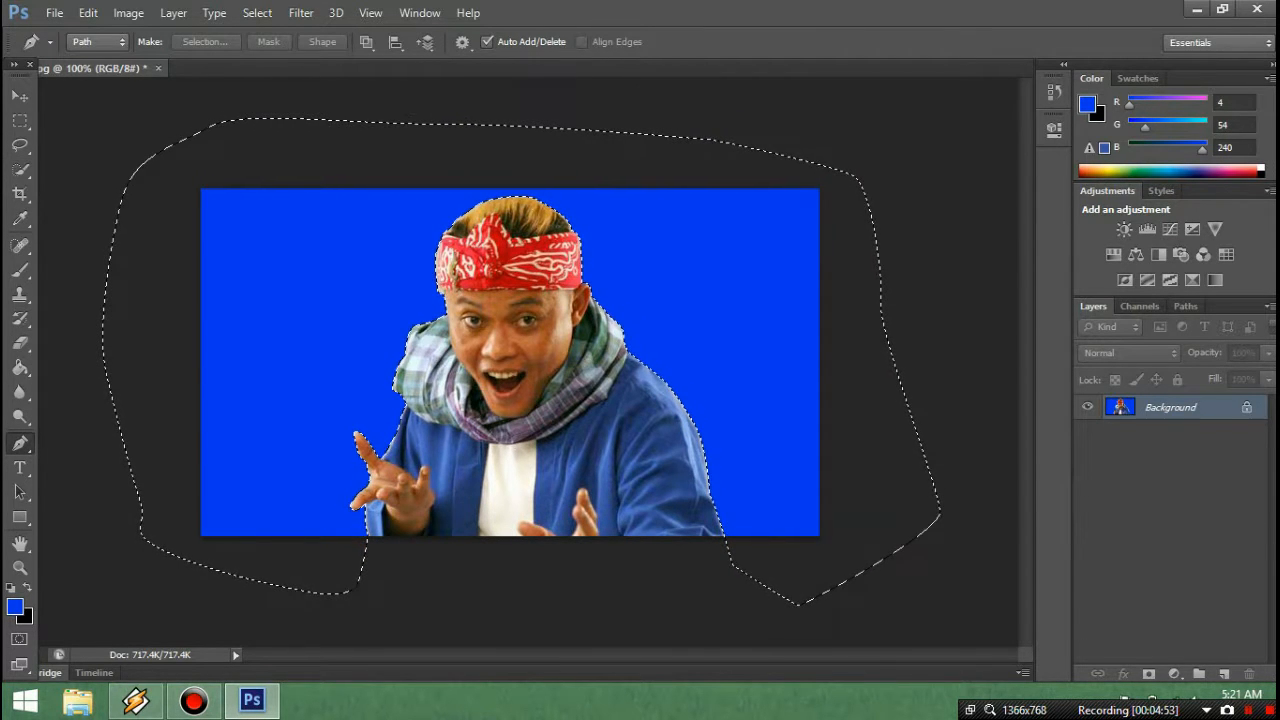
{"action": "key", "text": "w"}
{"action": "key", "text": "ctrl+d"}
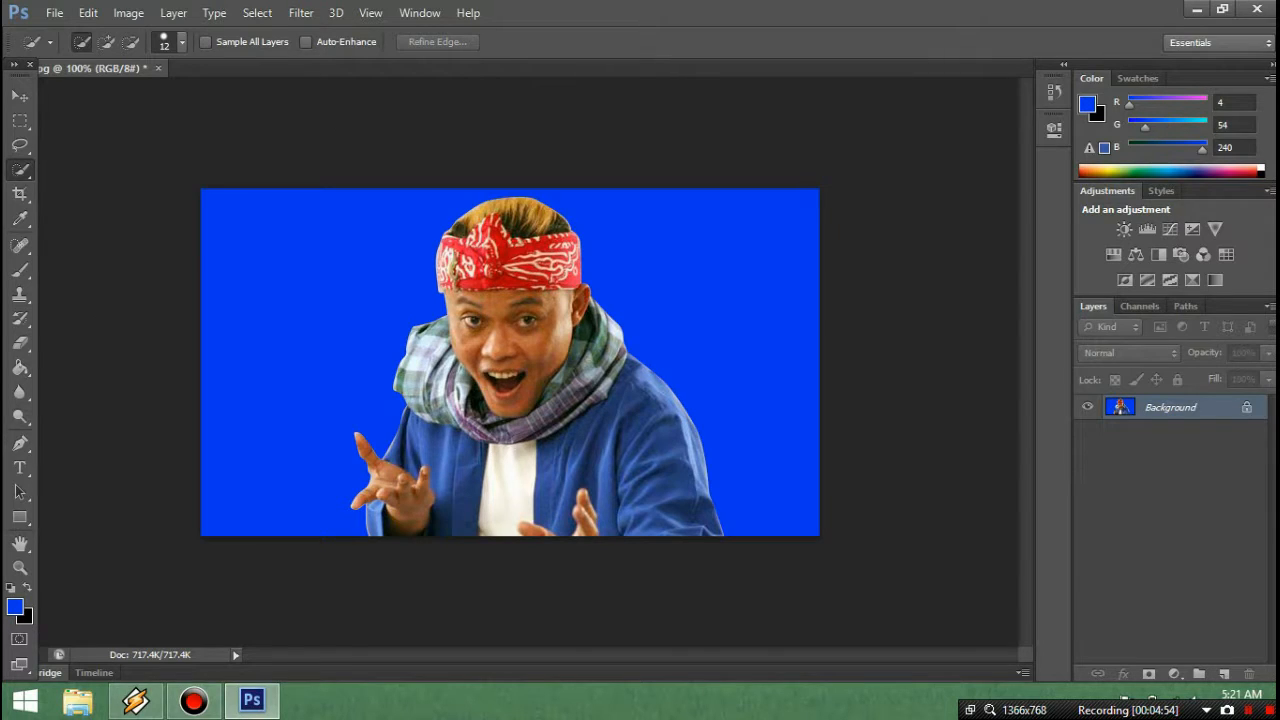
{"action": "key", "text": "v"}
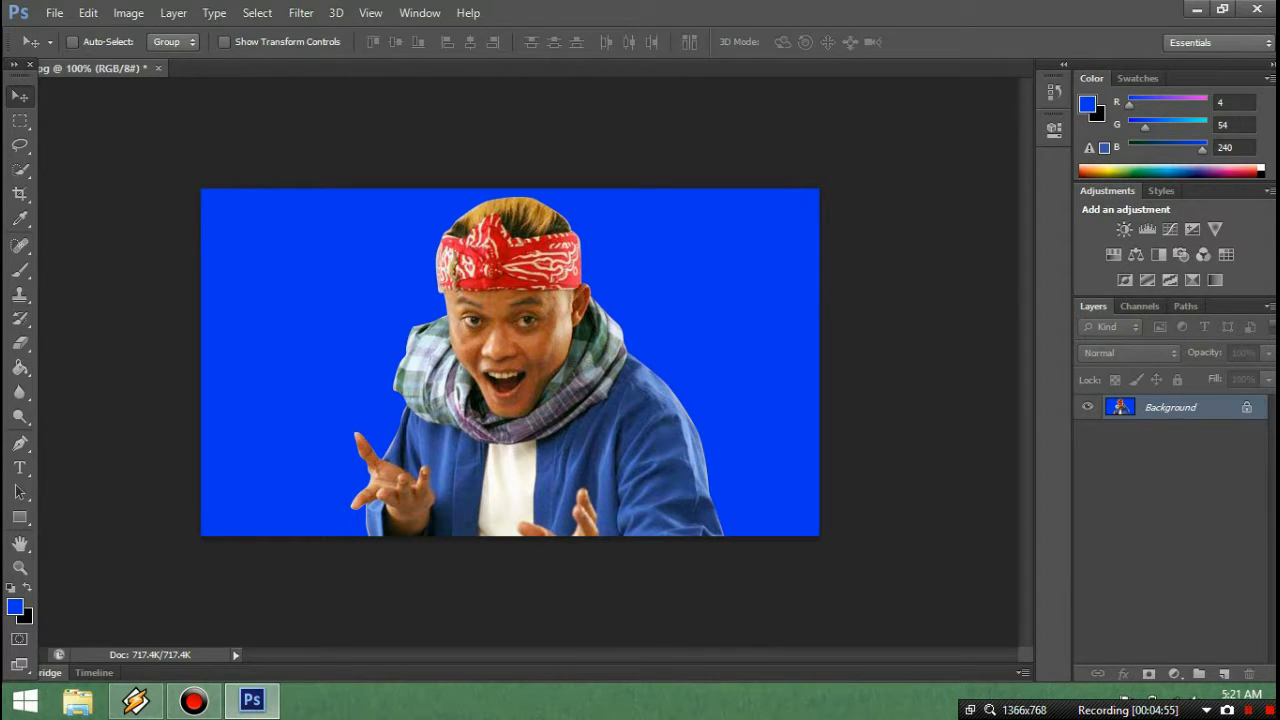